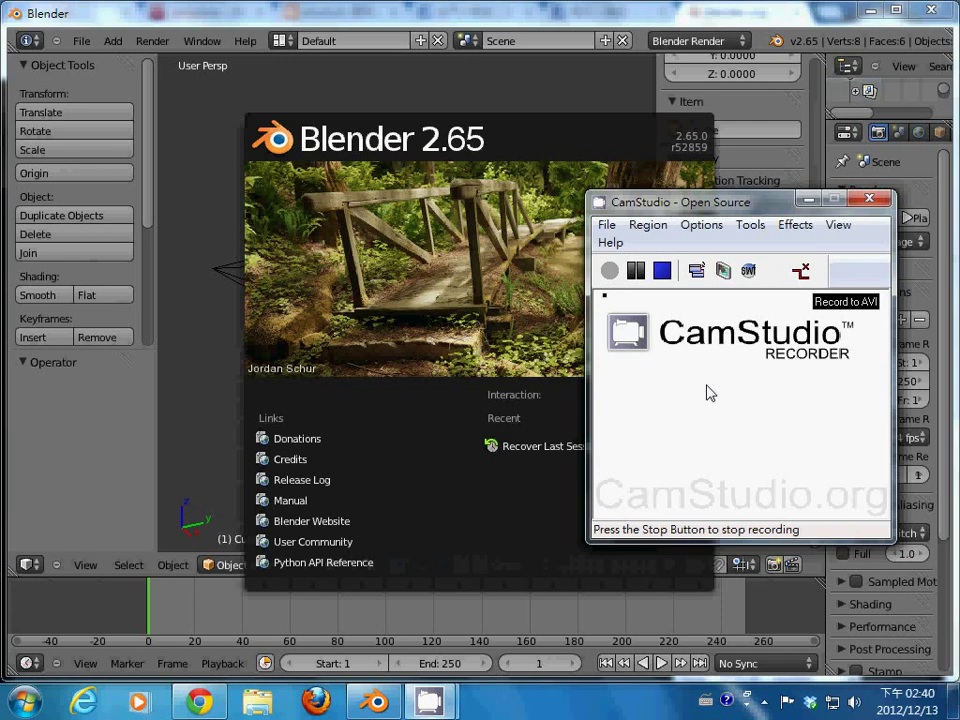
# Close the splash screen, hide the tool shelf and side panel, and widen the render properties panel
pyautogui.click(226, 379)
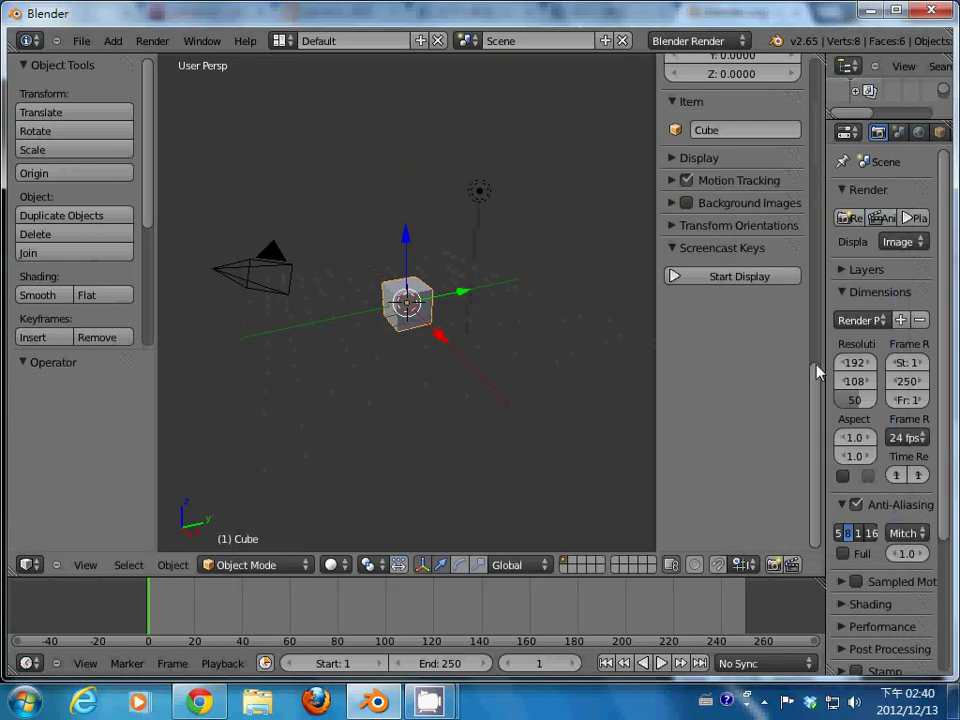
pyautogui.moveTo(816, 379); pyautogui.dragTo(817, 248)
pyautogui.press('t')
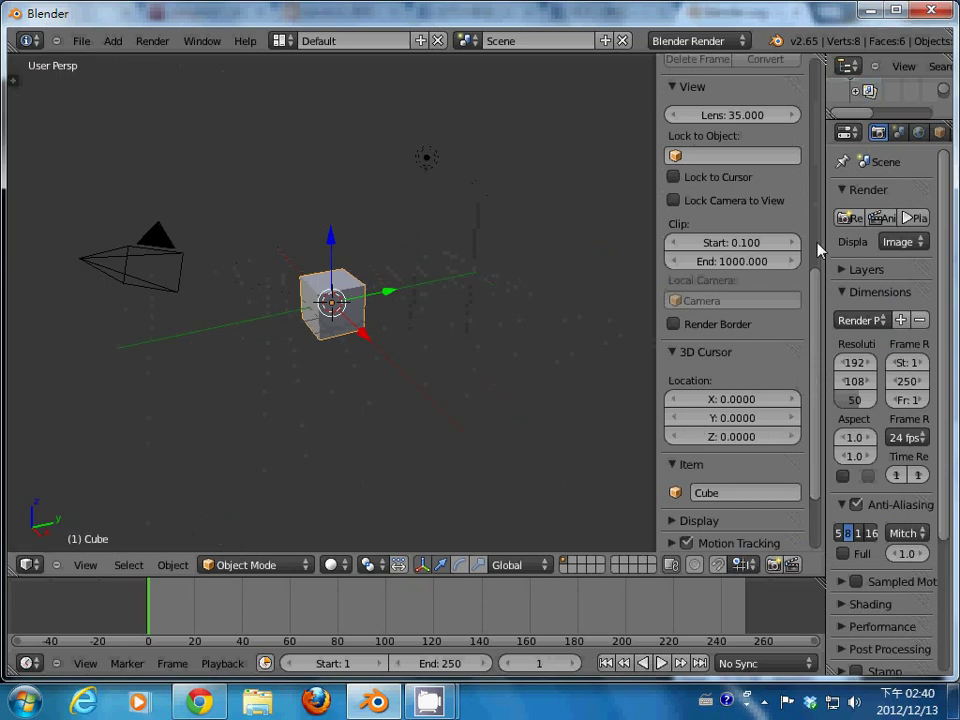
pyautogui.press('n')
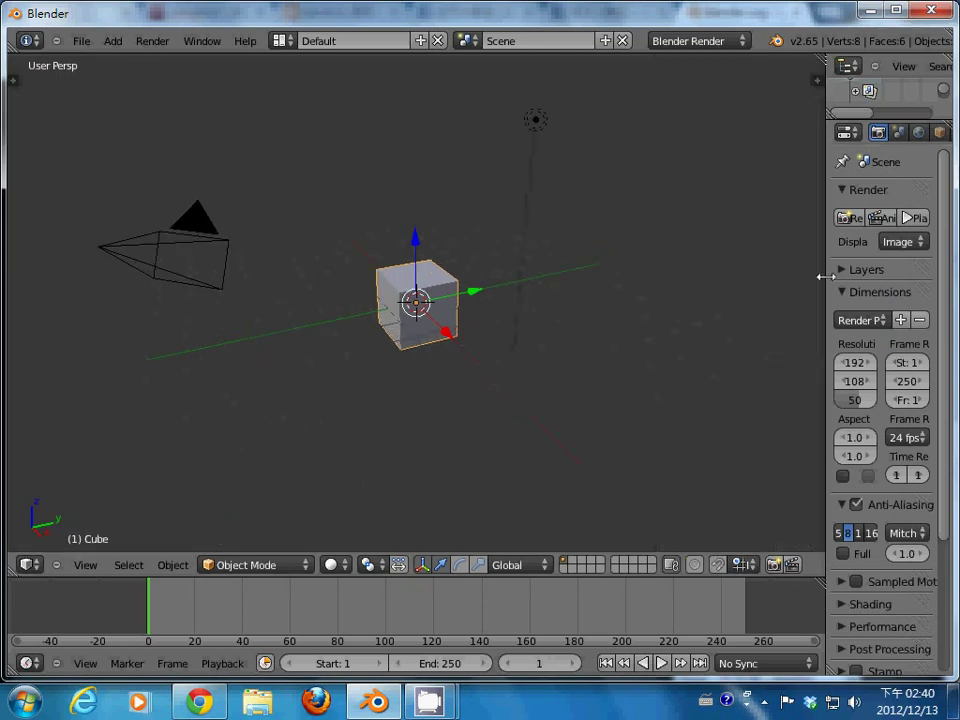
pyautogui.moveTo(826, 277); pyautogui.dragTo(708, 276)
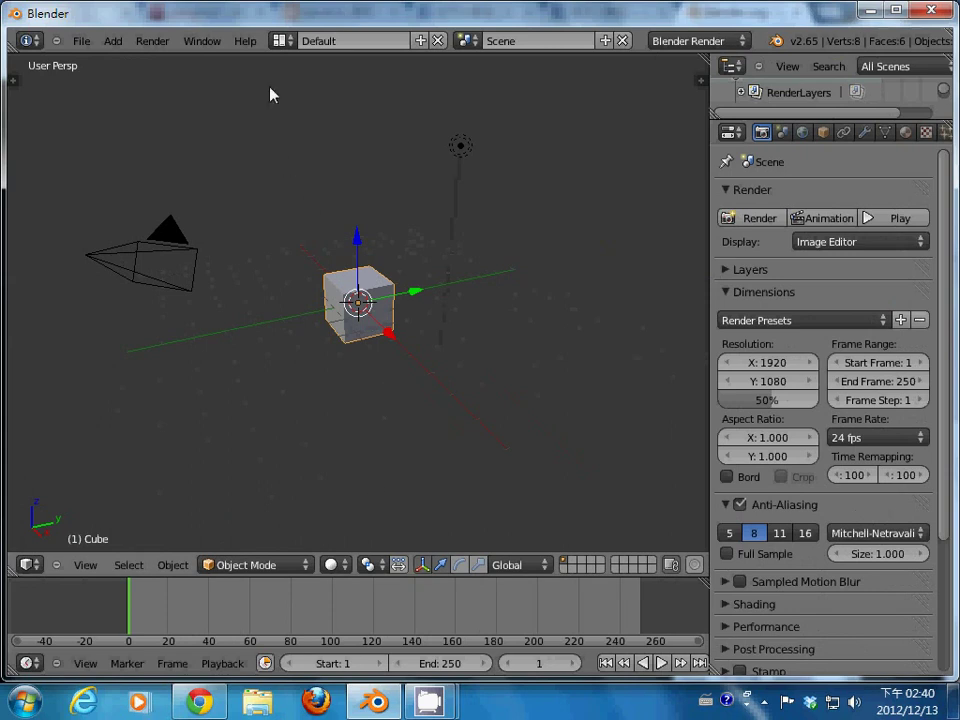
# Switch to the UV Editing layout, put the cube in Edit Mode with all faces selected, and show the UV Unwrap options
pyautogui.click(281, 40)
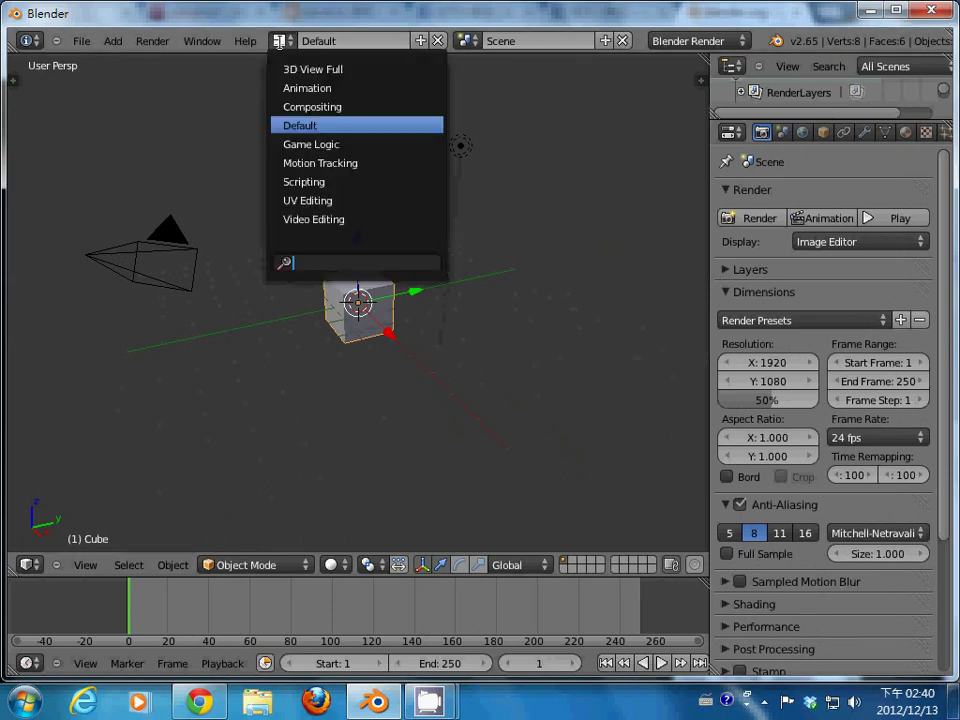
pyautogui.click(344, 202)
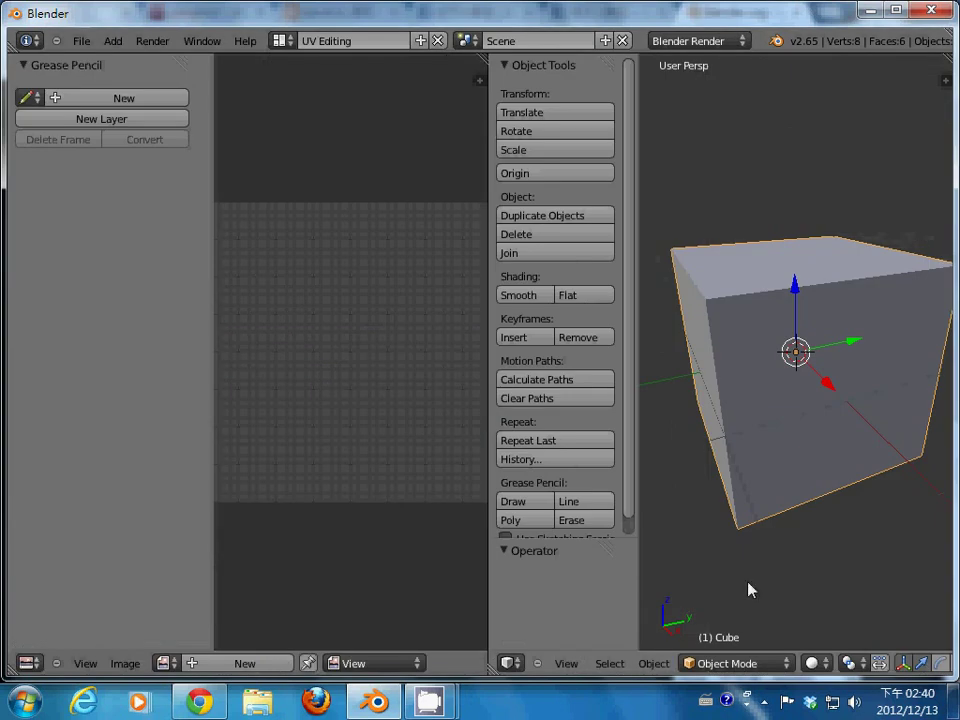
pyautogui.press('Tab')
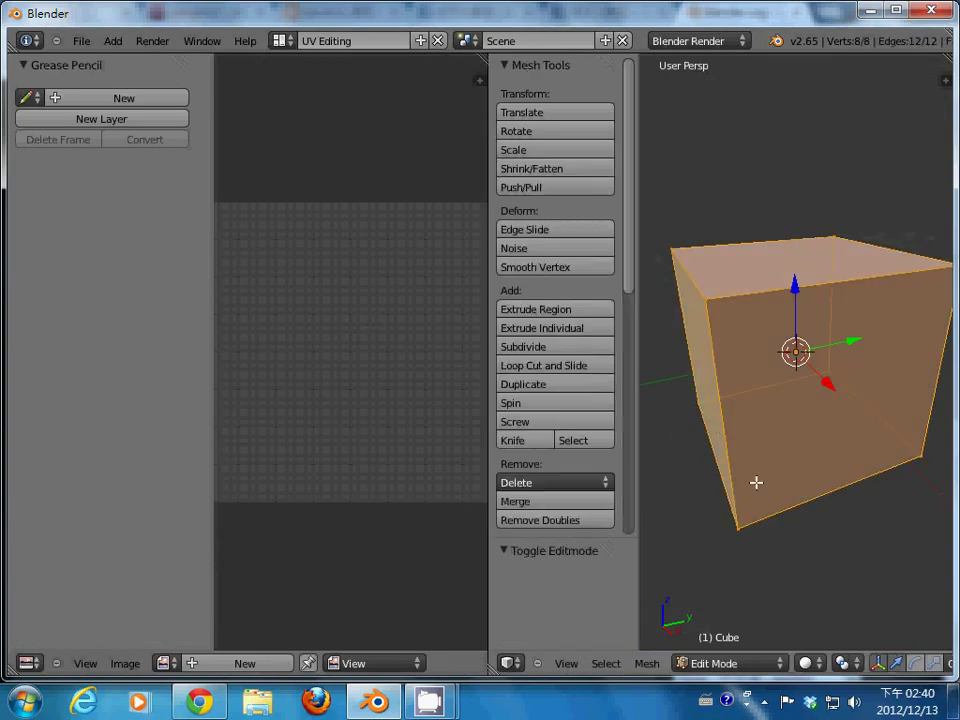
pyautogui.scroll(-3, 755, 486)
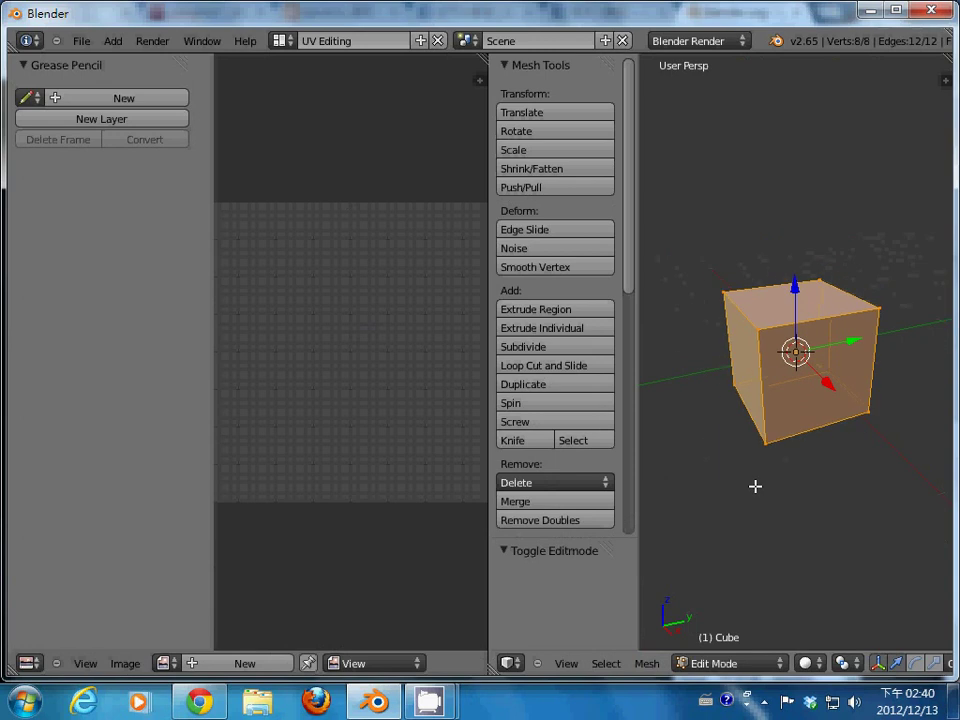
pyautogui.click(641, 670)
pyautogui.moveTo(680, 522)
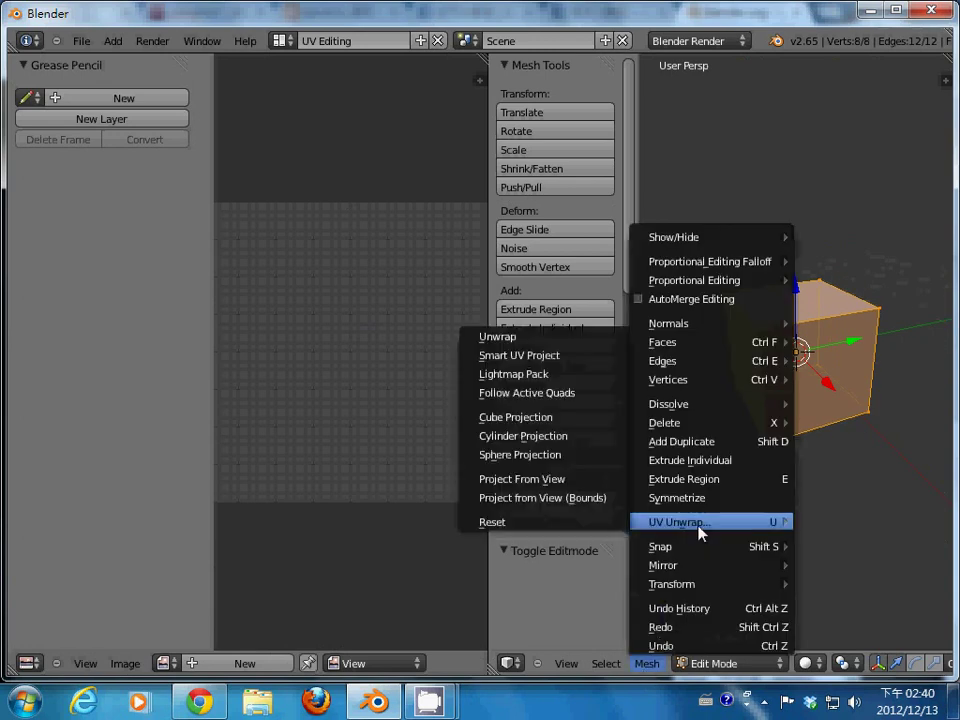
# Unwrap the cube, then redo it with Smart UV Project (Angle Limit 66) into a 3×2 island grid
pyautogui.click(555, 343)
pyautogui.scroll(-5, 418, 386)
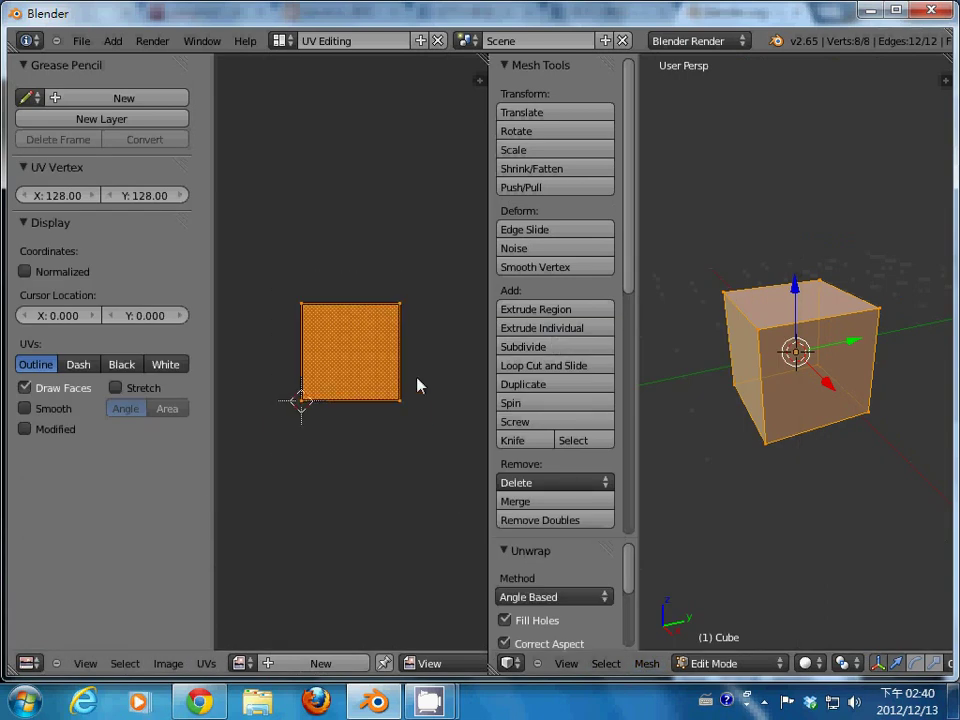
pyautogui.click(647, 664)
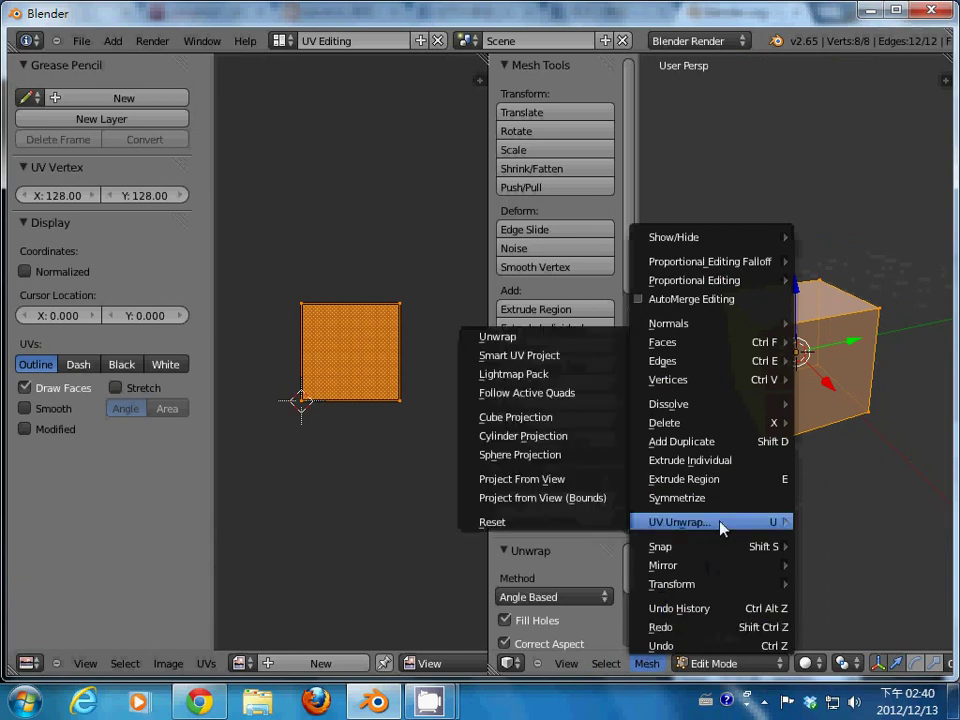
pyautogui.click(540, 358)
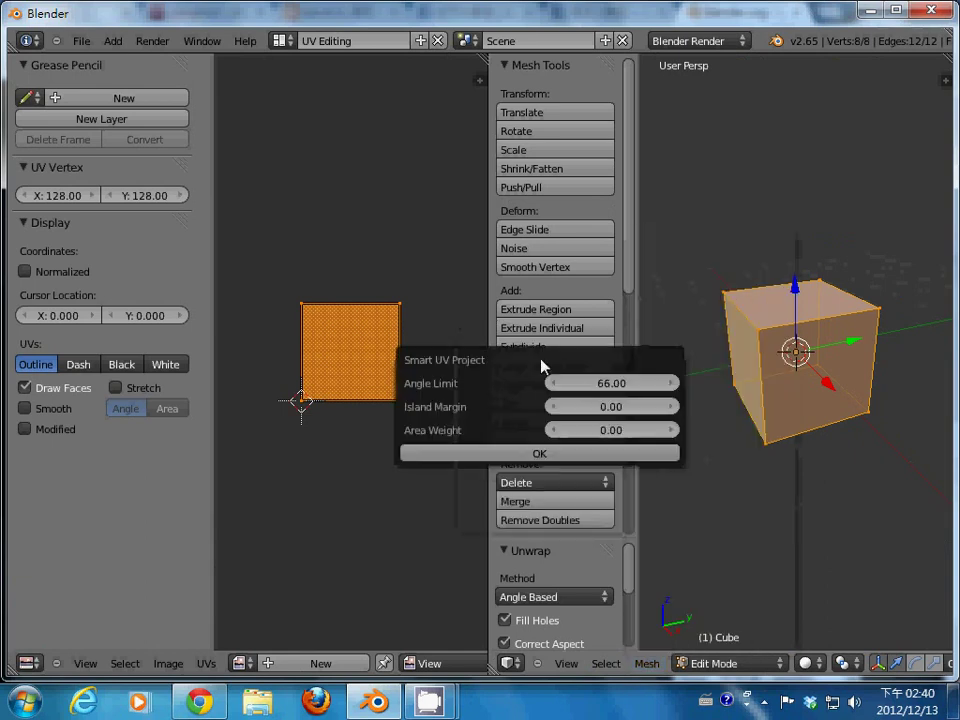
pyautogui.click(537, 454)
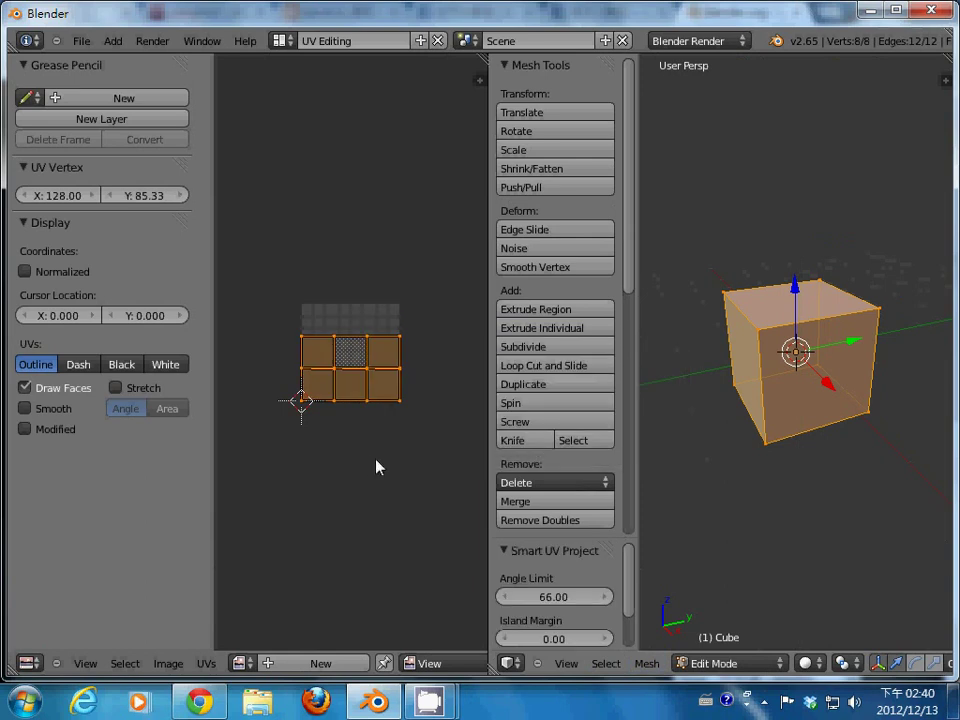
pyautogui.scroll(2, 377, 466)
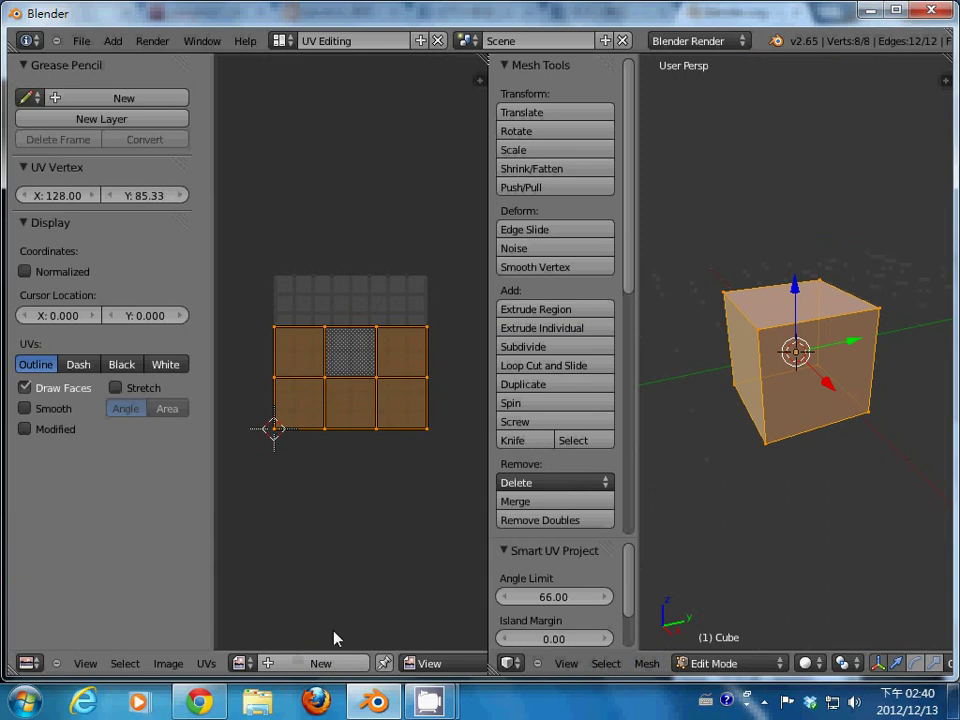
# Create a new blank image named UVBox, 512 by 512 pixels
pyautogui.click(241, 663)
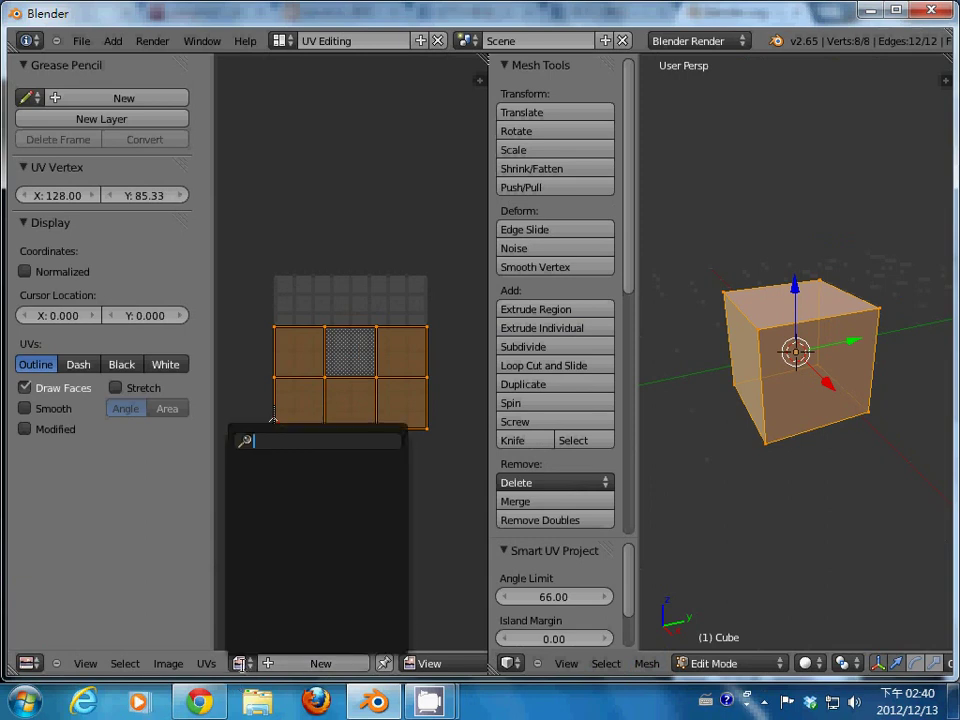
pyautogui.click(287, 666)
pyautogui.click(343, 488)
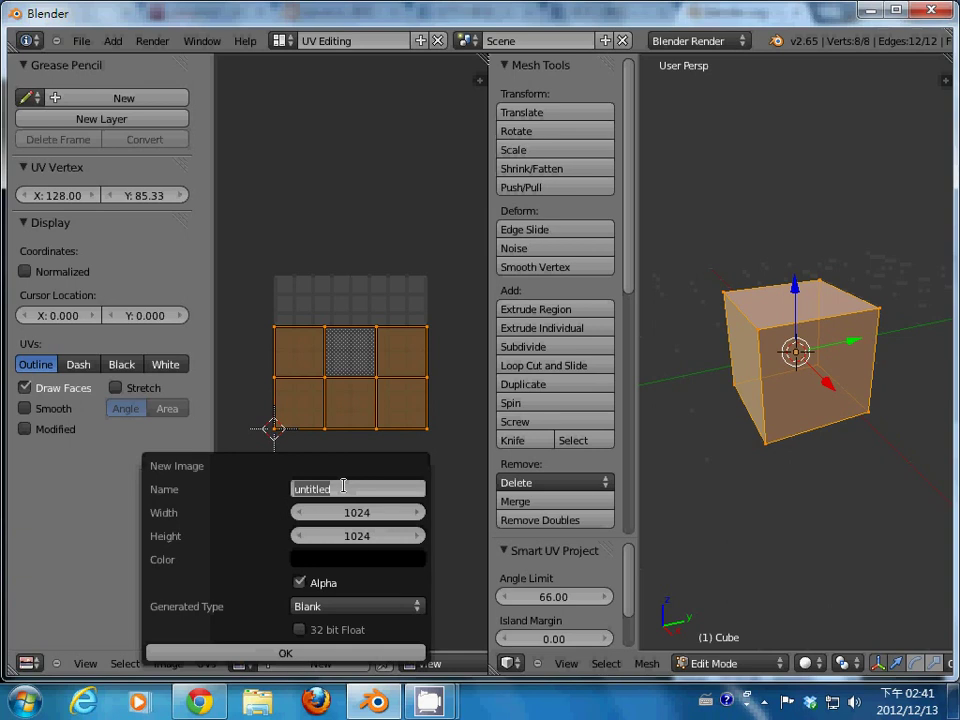
pyautogui.write('UVBox')
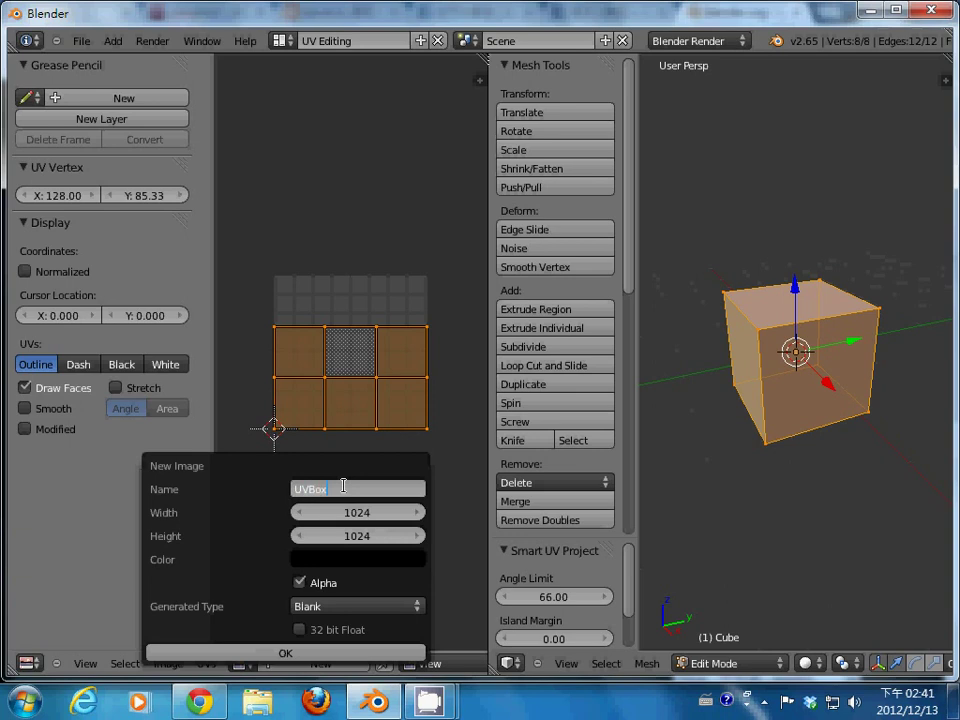
pyautogui.click(348, 513)
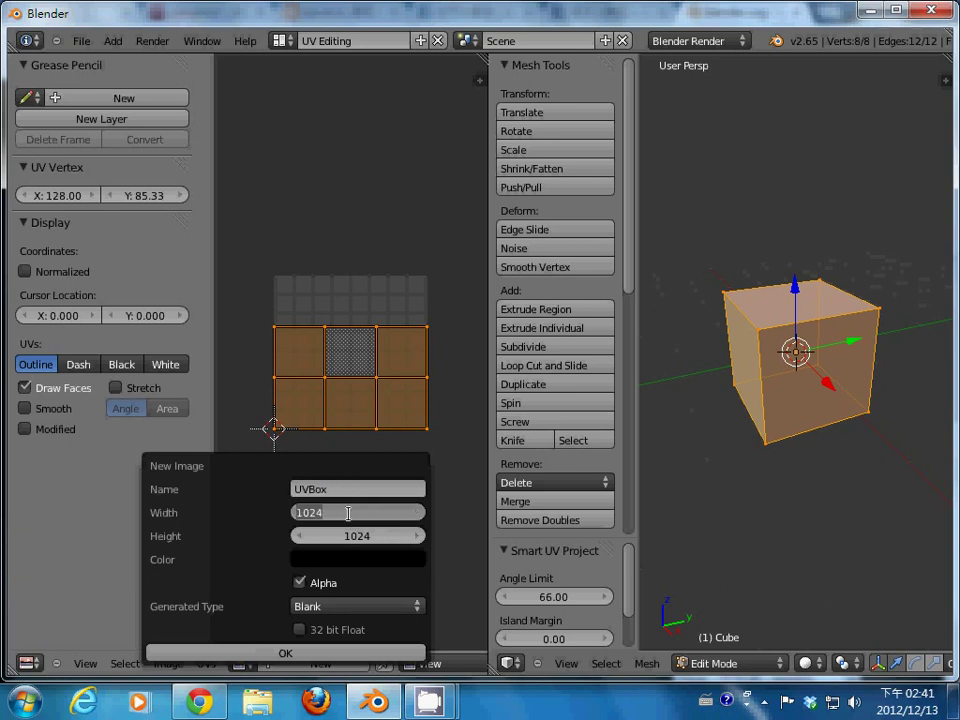
pyautogui.write('5')
pyautogui.click(346, 536)
pyautogui.write('51')
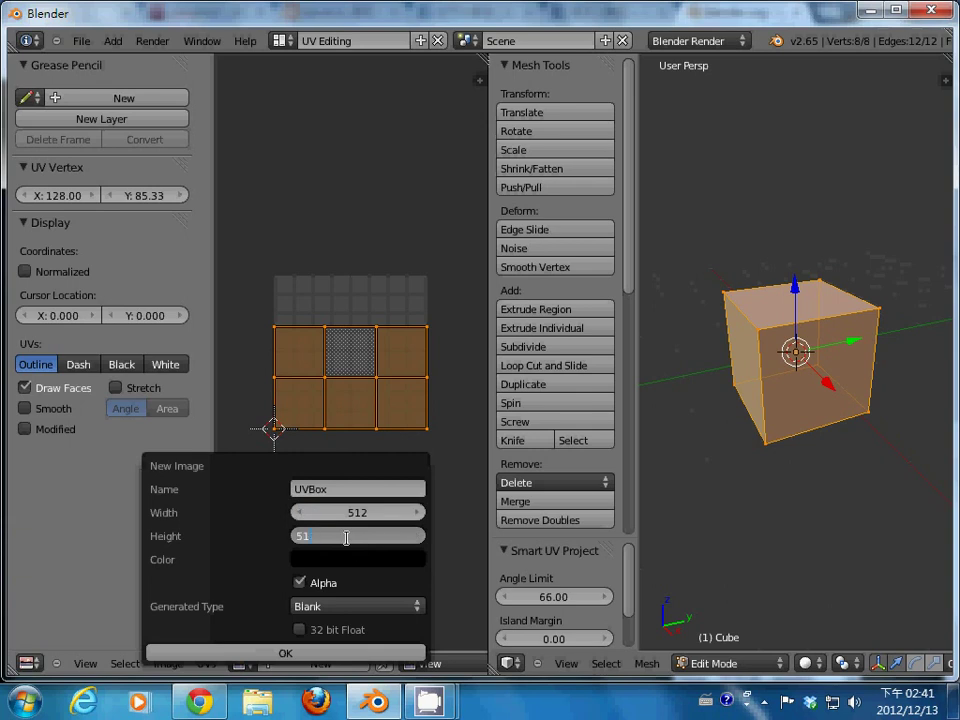
pyautogui.click(361, 652)
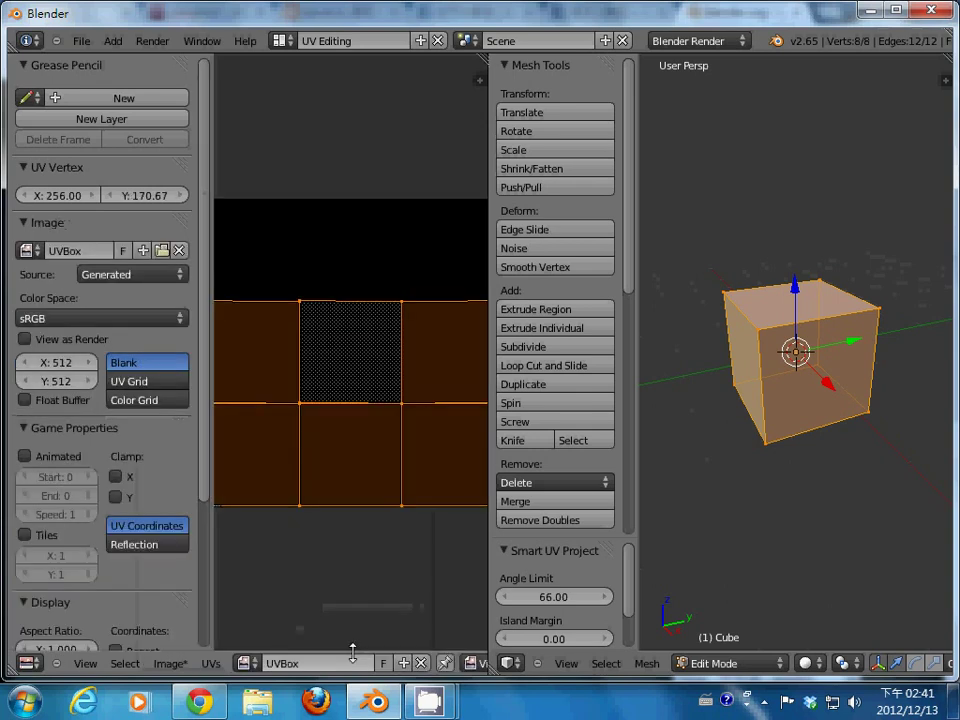
# Zoom the UV view, place the 2D cursor, and widen the UV editor
pyautogui.scroll(-4, 390, 615)
pyautogui.scroll(-1, 390, 615)
pyautogui.click(385, 505)
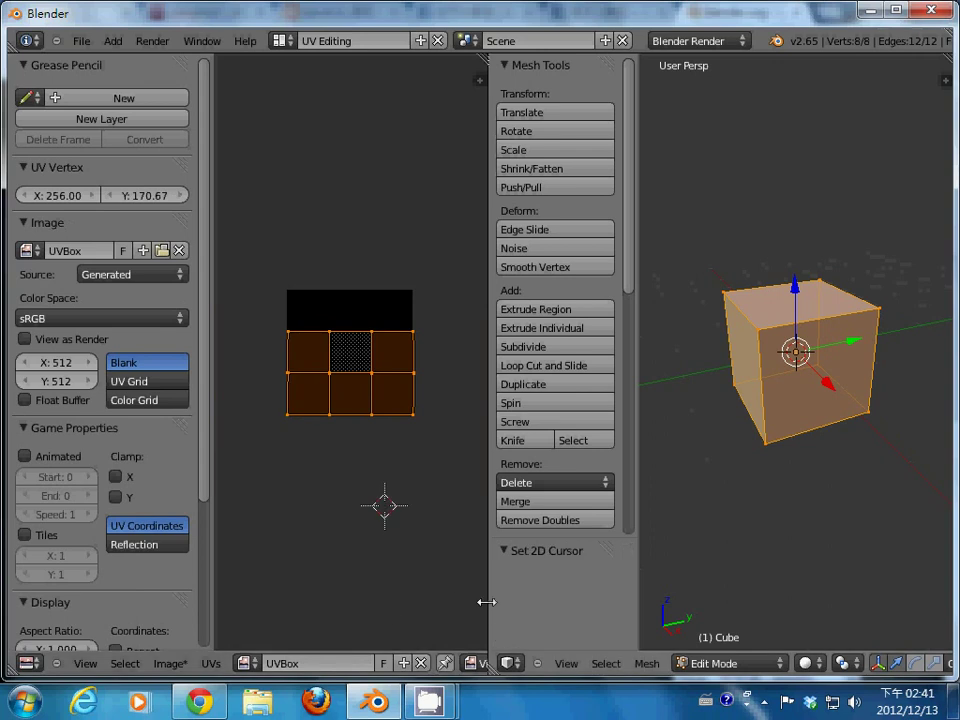
pyautogui.moveTo(487, 602); pyautogui.dragTo(795, 599)
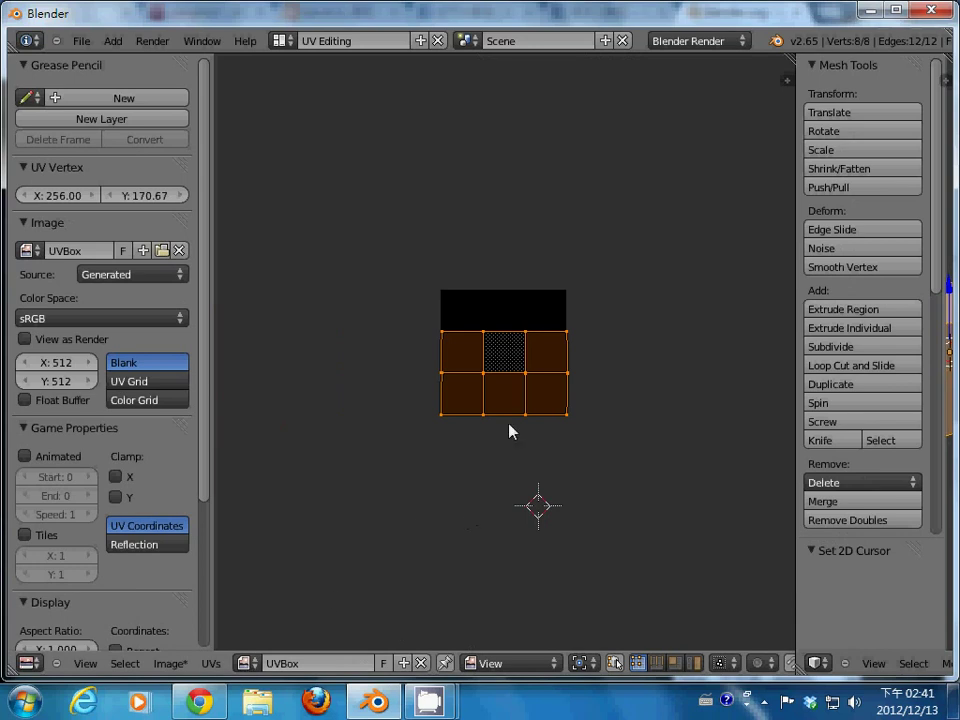
# Switch the image editor to Paint mode and paint white dots plus a curved stroke across the lower cells
pyautogui.click(466, 357)
pyautogui.click(525, 664)
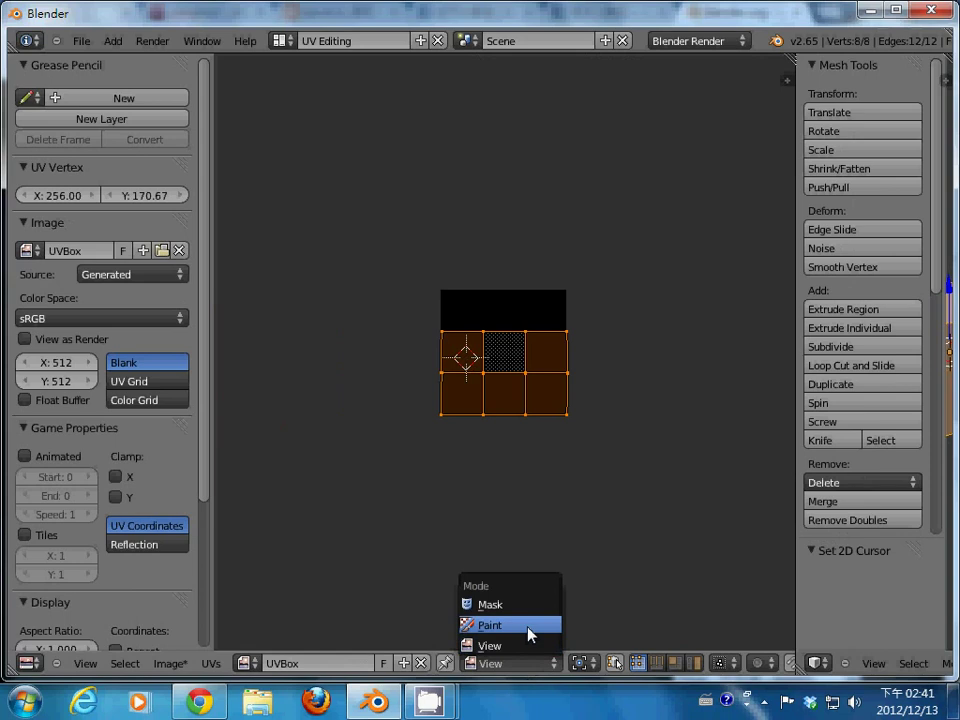
pyautogui.click(526, 625)
pyautogui.moveTo(497, 347); pyautogui.dragTo(533, 350)
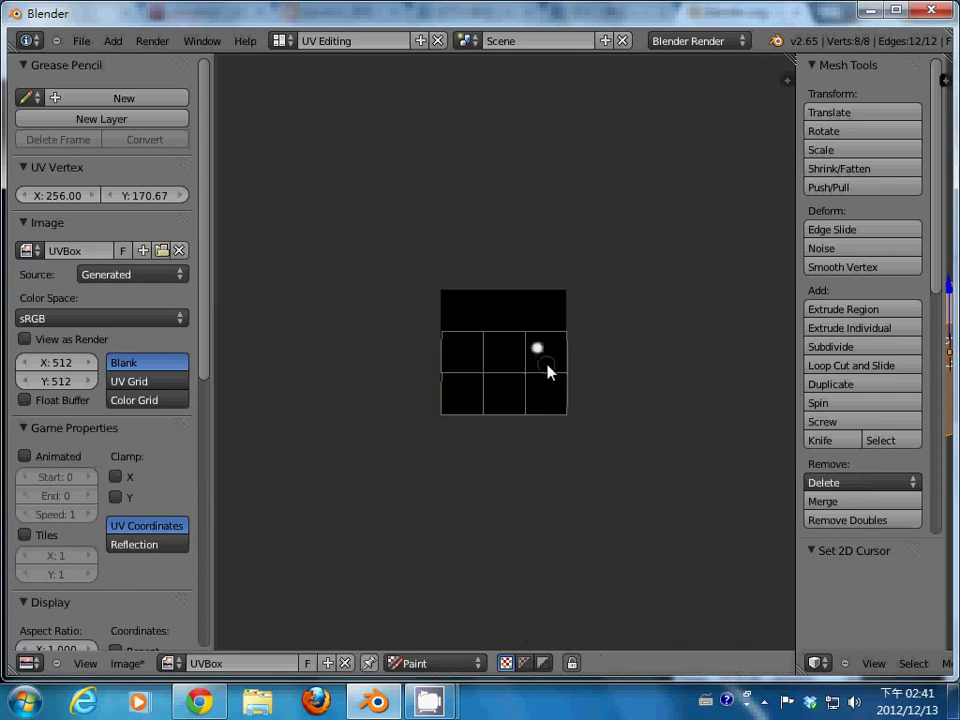
pyautogui.hotkey('ctrl', 'z')
pyautogui.click(547, 353)
pyautogui.click(537, 398)
pyautogui.click(509, 360)
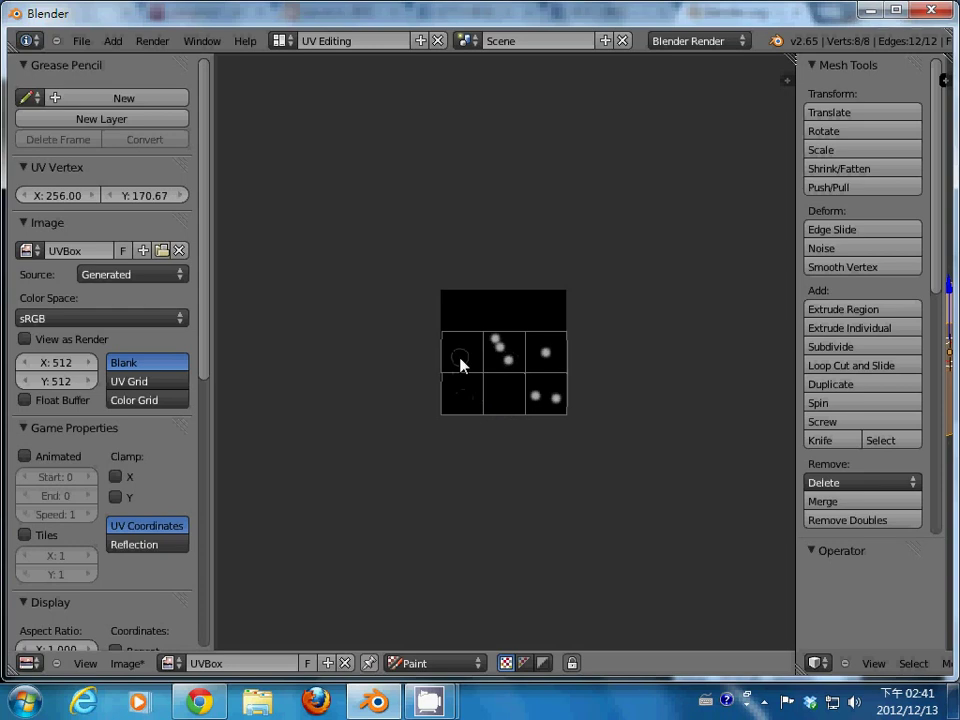
pyautogui.moveTo(456, 395)
pyautogui.mouseDown()
pyautogui.moveTo(497, 386)
pyautogui.moveTo(542, 399)
pyautogui.moveTo(540, 381)
pyautogui.moveTo(545, 388)
pyautogui.mouseUp()
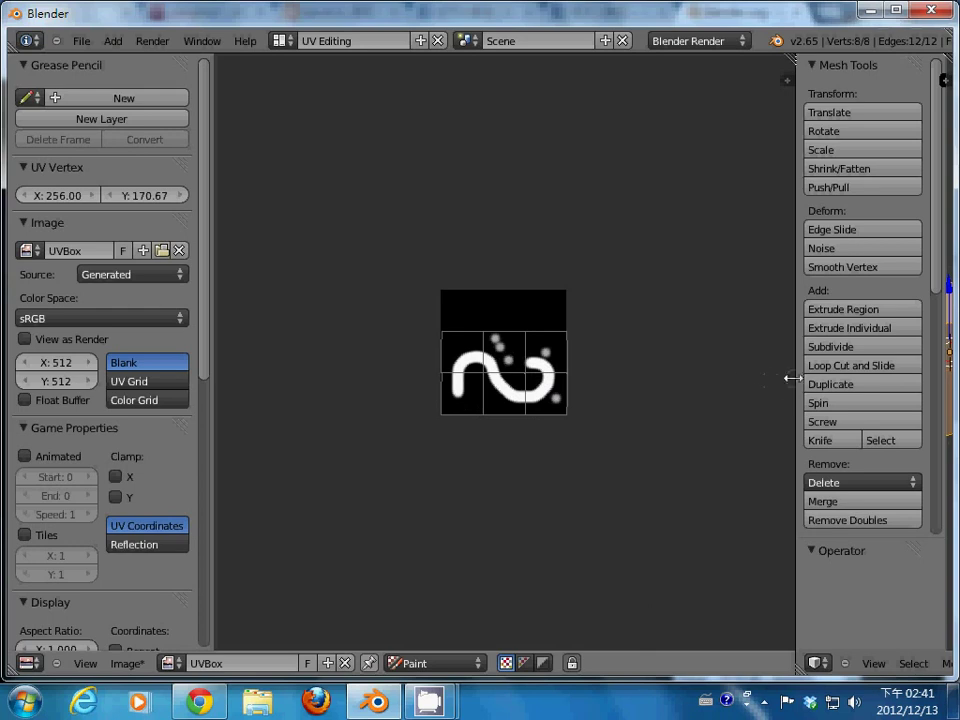
# Bring the 3D view back beside the texture and test-render the cube with F12
pyautogui.moveTo(790, 381); pyautogui.dragTo(582, 380)
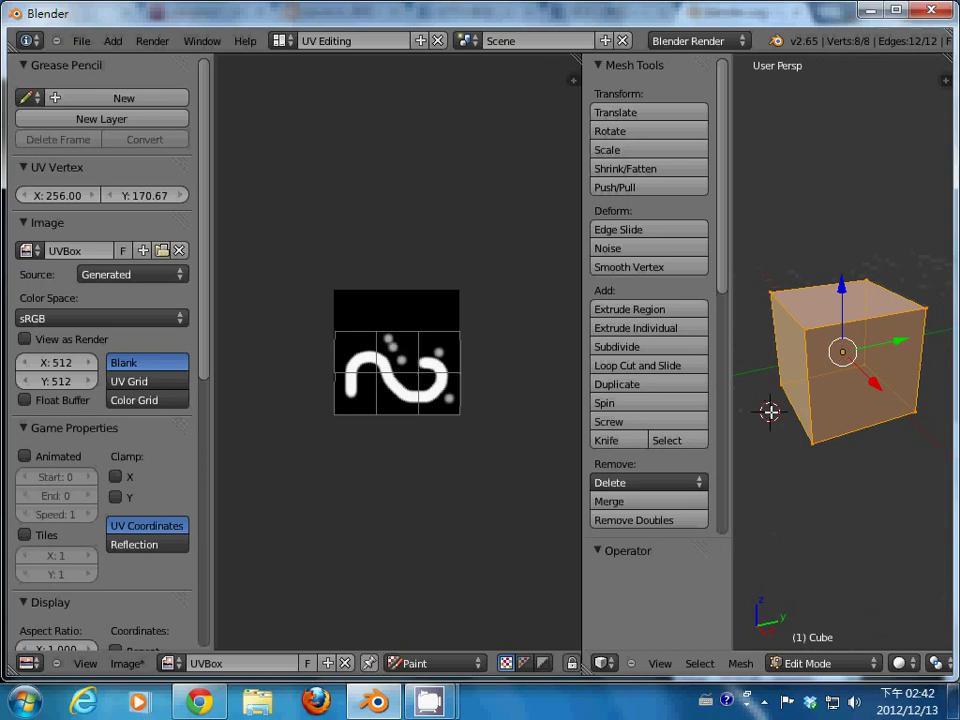
pyautogui.press('F12')
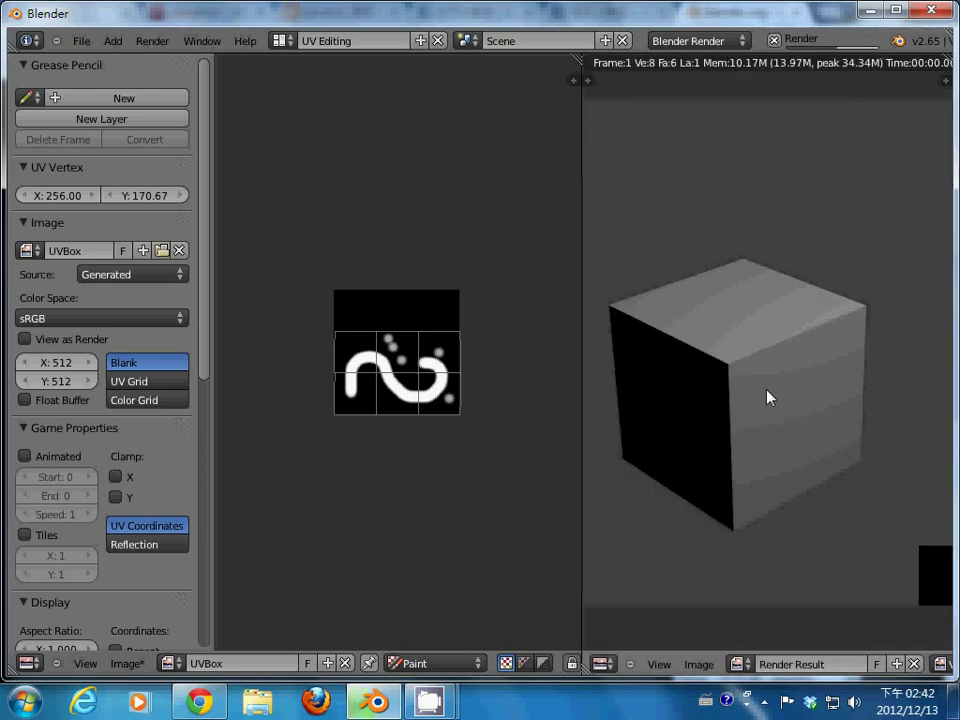
pyautogui.press('Escape')
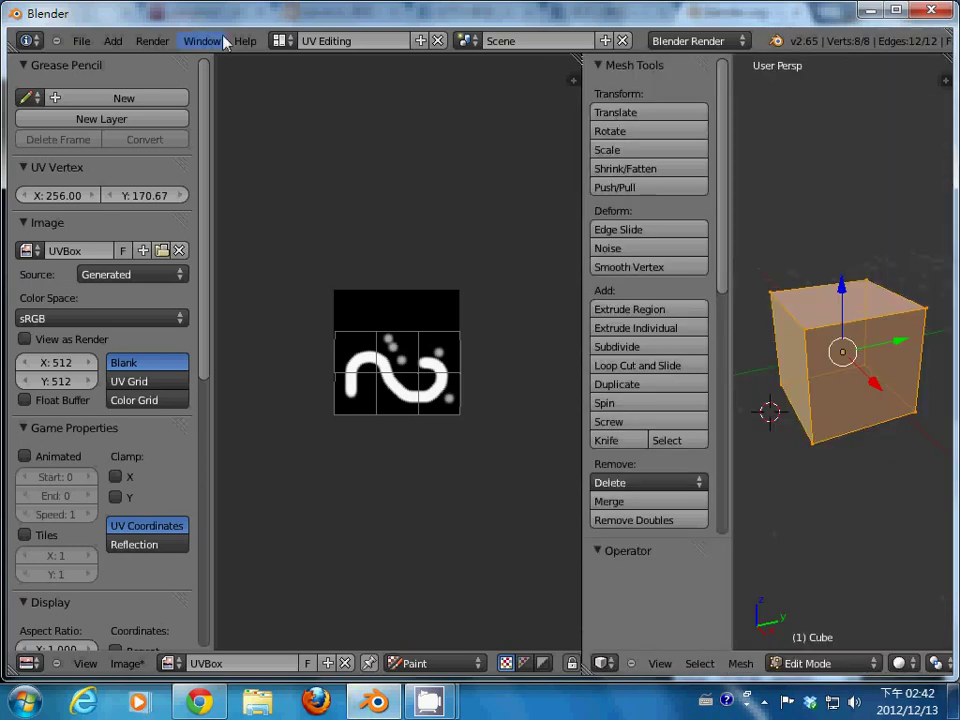
pyautogui.click(283, 42)
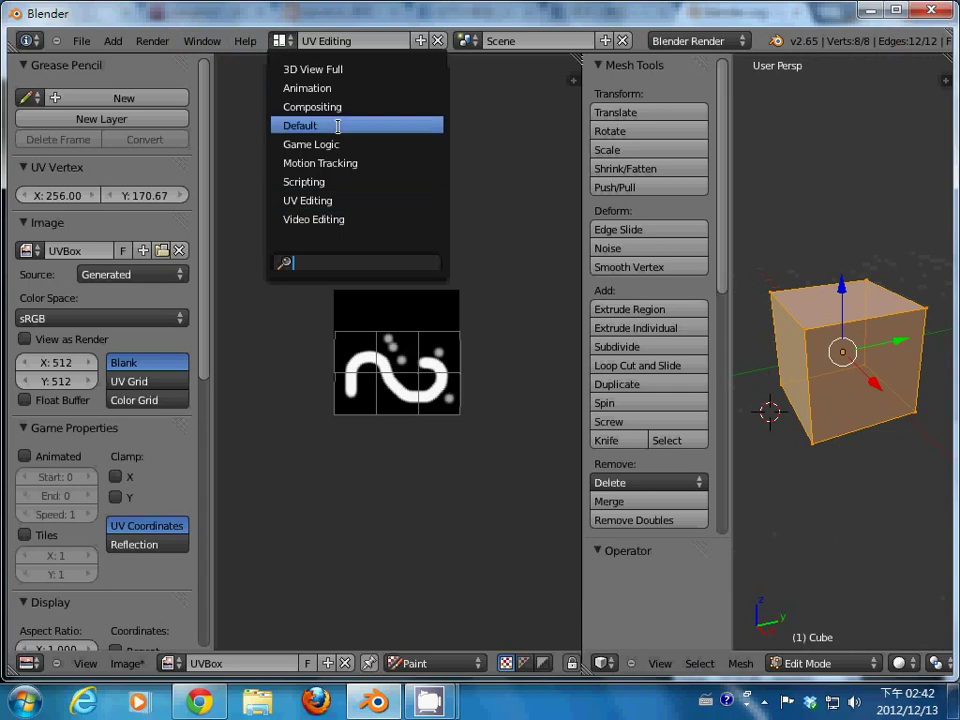
# Return to the Default layout and set the cube material's texture type to Image or Movie
pyautogui.click(330, 124)
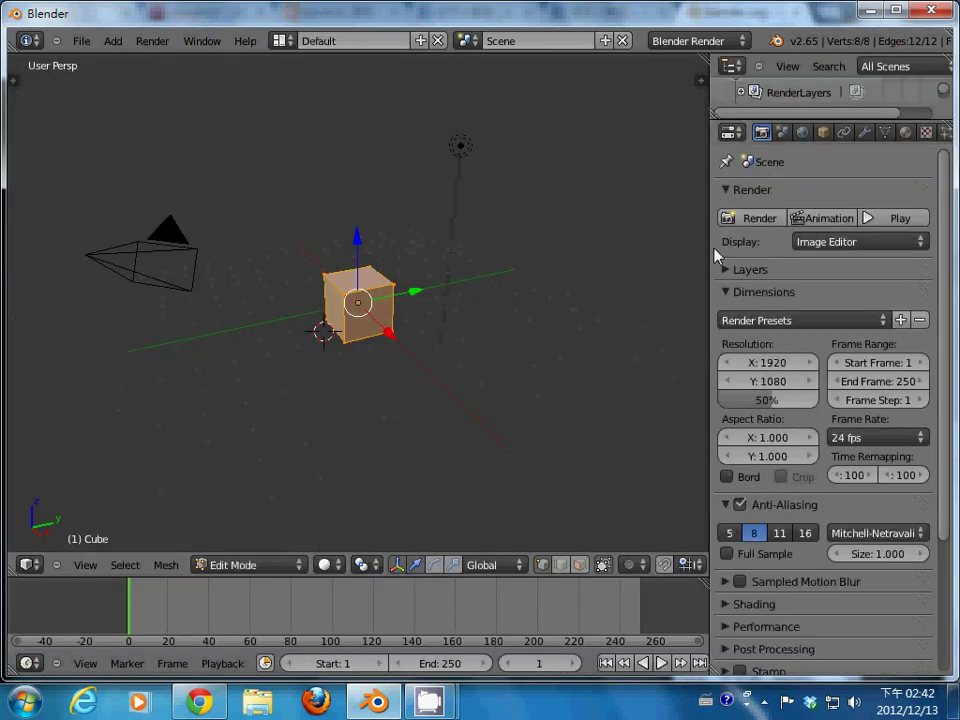
pyautogui.click(905, 132)
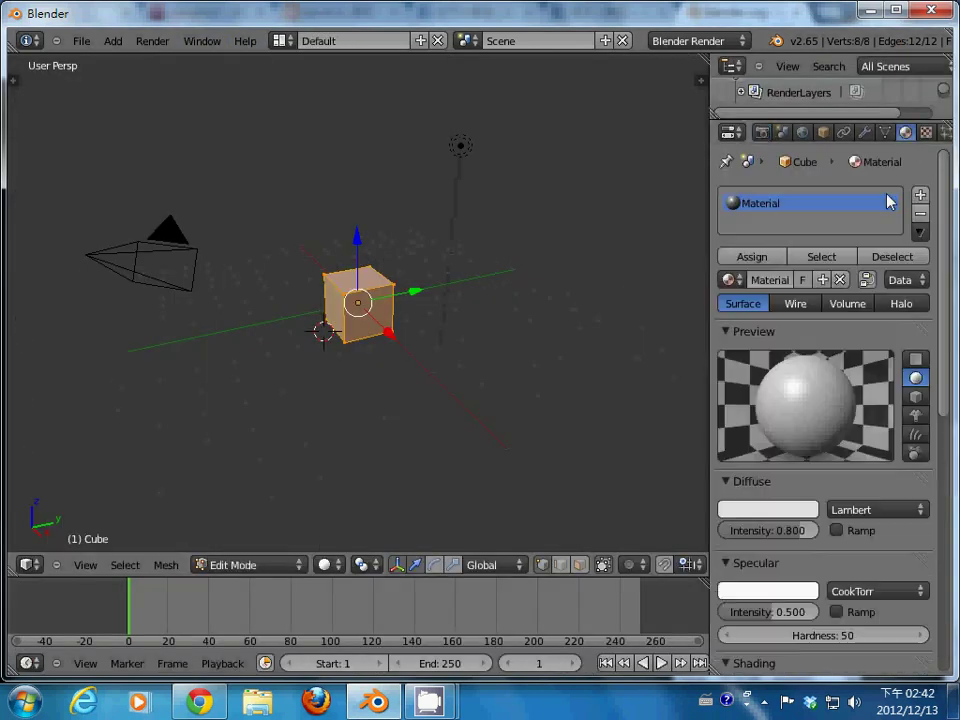
pyautogui.click(926, 134)
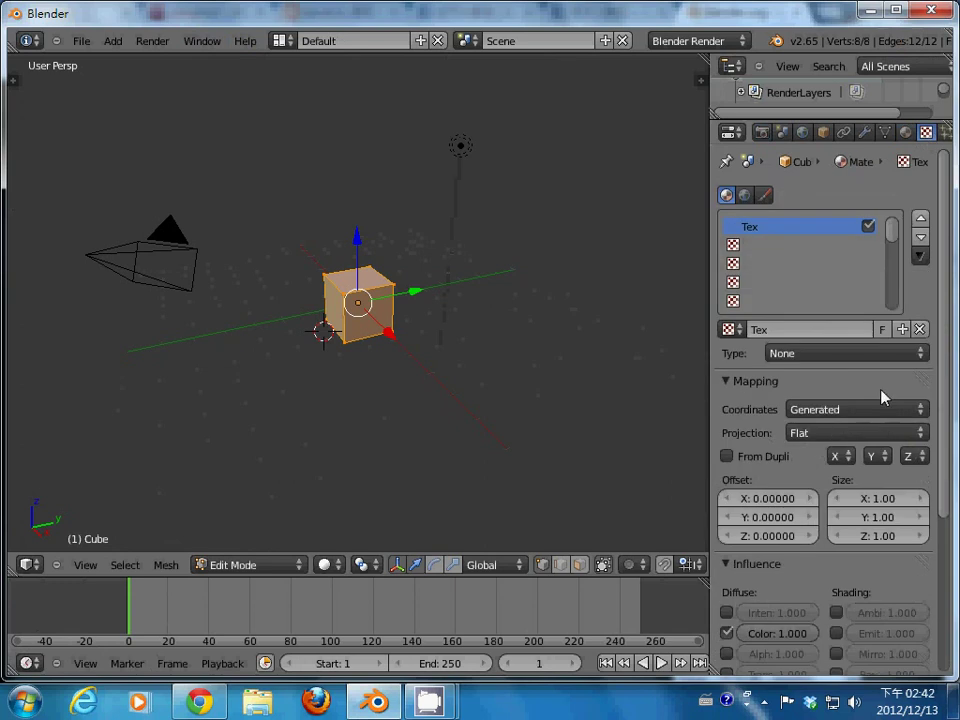
pyautogui.click(890, 354)
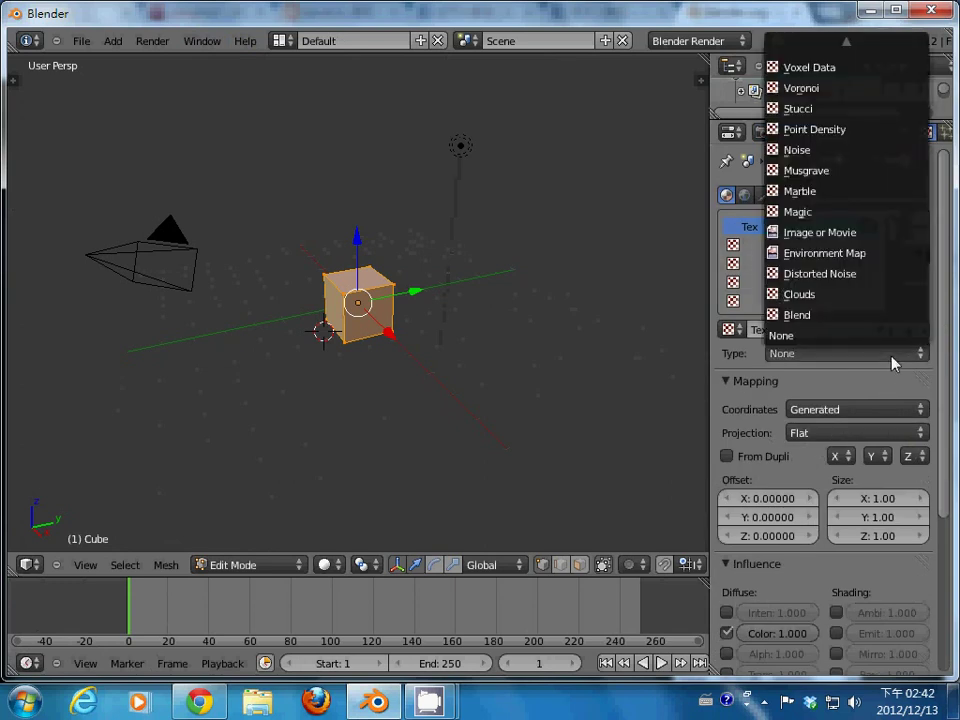
pyautogui.click(885, 231)
pyautogui.moveTo(945, 388); pyautogui.dragTo(940, 525)
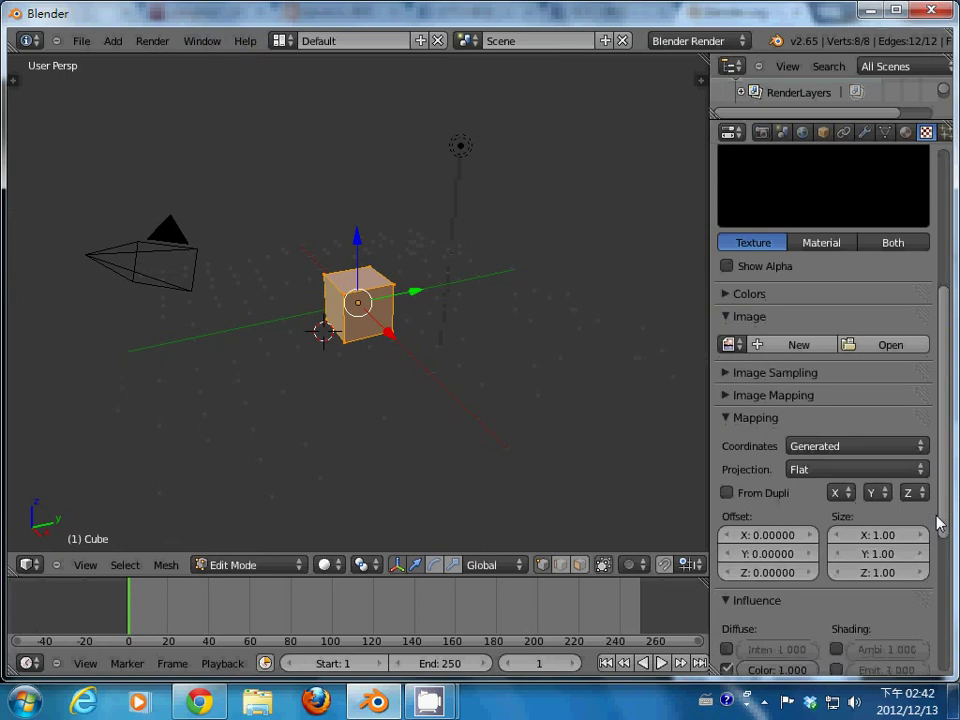
# Use the UVBox image as the texture, mapped with UV coordinates through UVMap
pyautogui.click(730, 344)
pyautogui.click(741, 389)
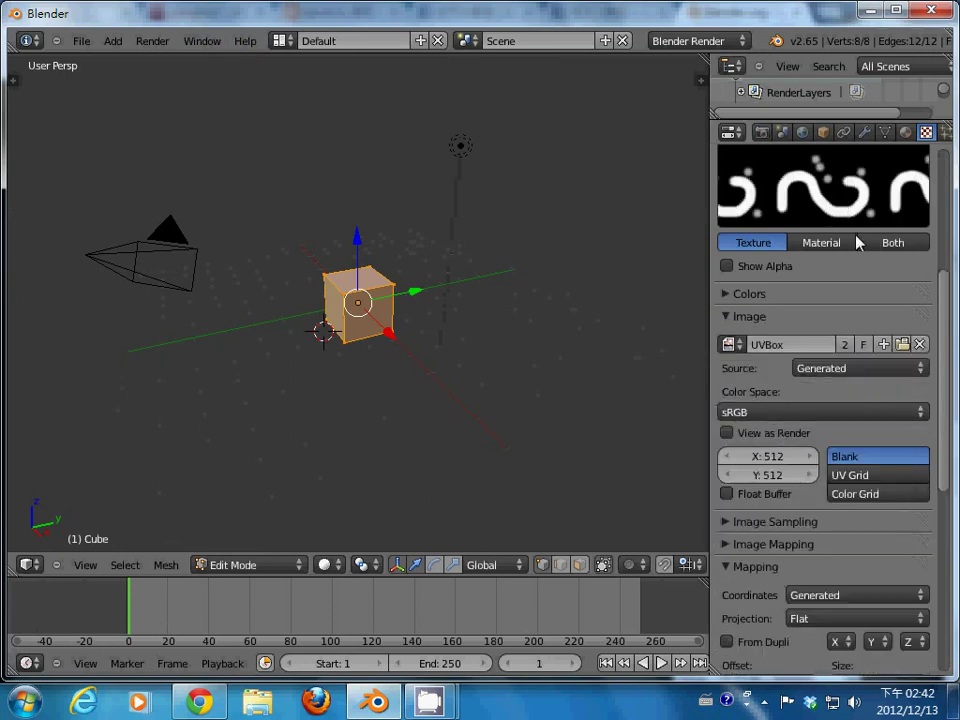
pyautogui.moveTo(945, 354); pyautogui.dragTo(935, 468)
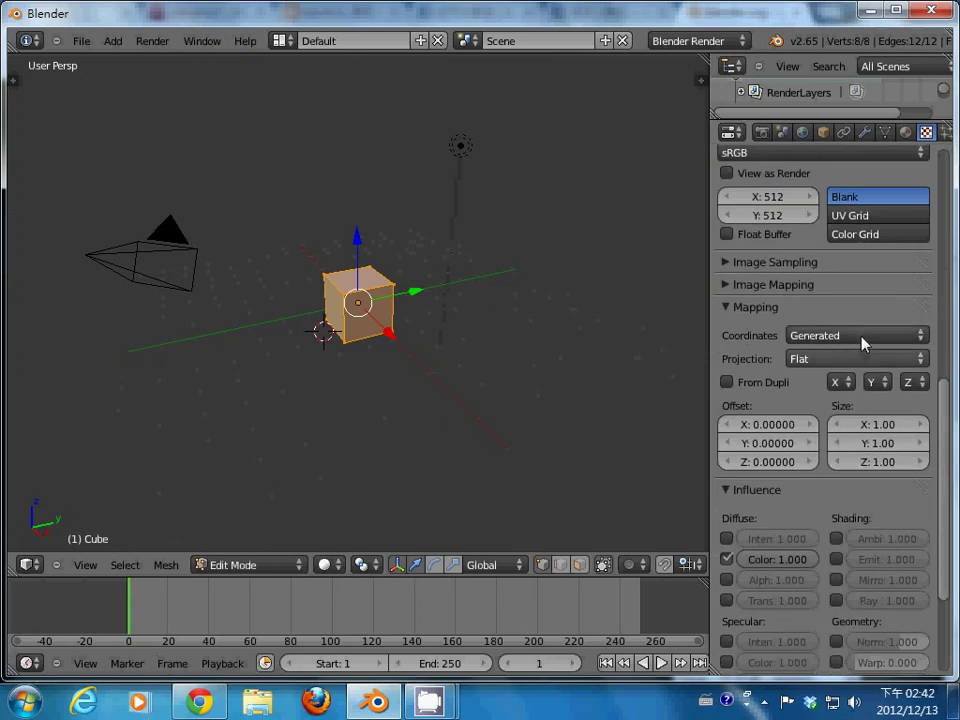
pyautogui.click(863, 337)
pyautogui.click(866, 262)
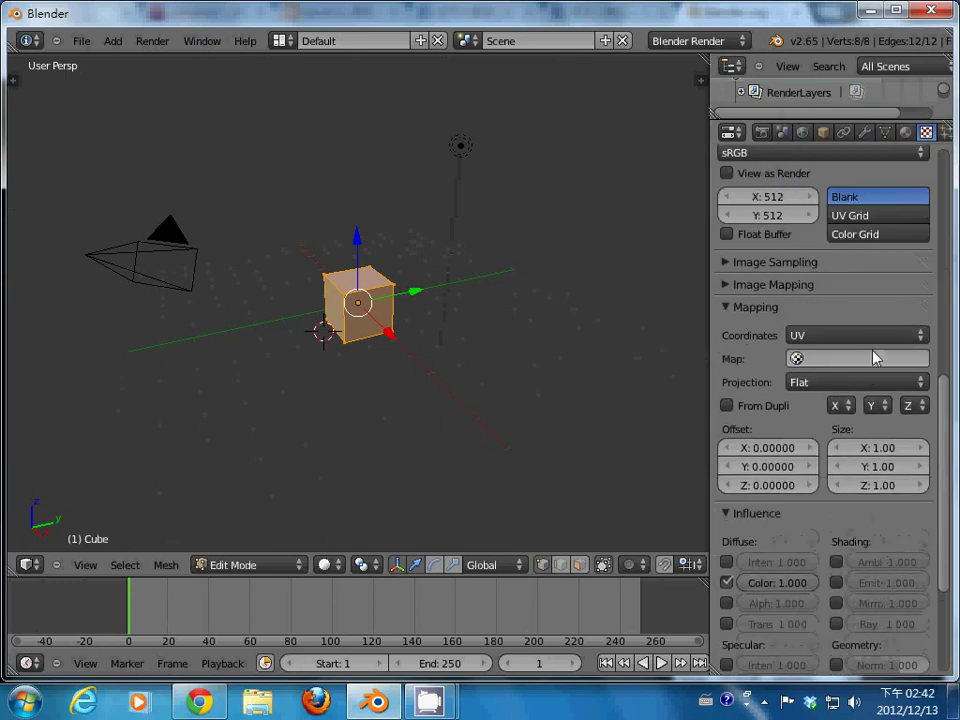
pyautogui.click(802, 360)
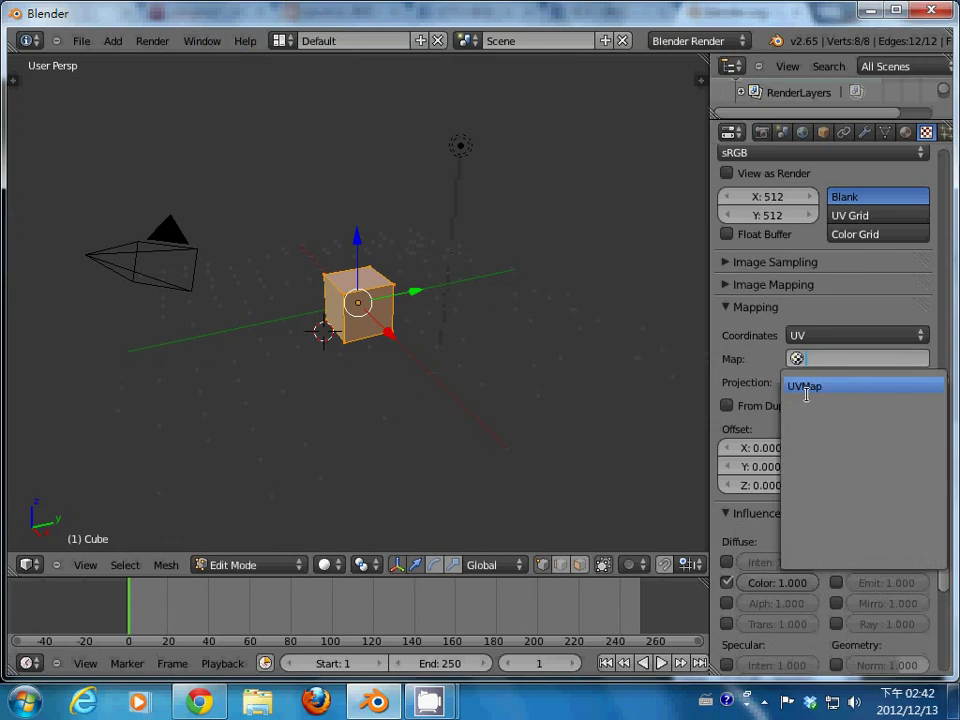
pyautogui.click(806, 386)
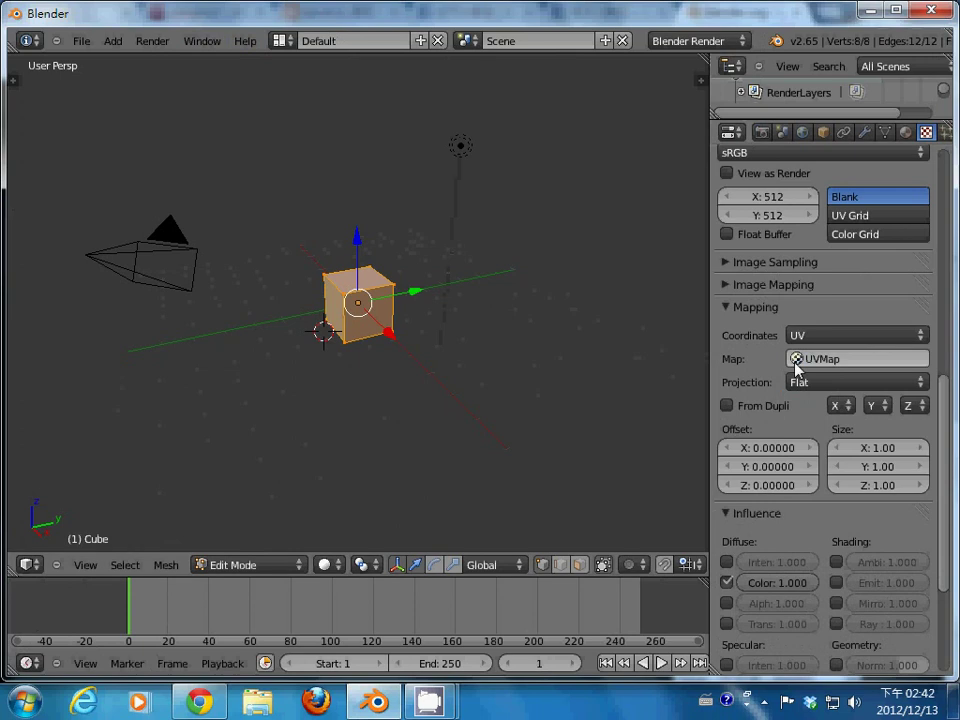
pyautogui.click(454, 371)
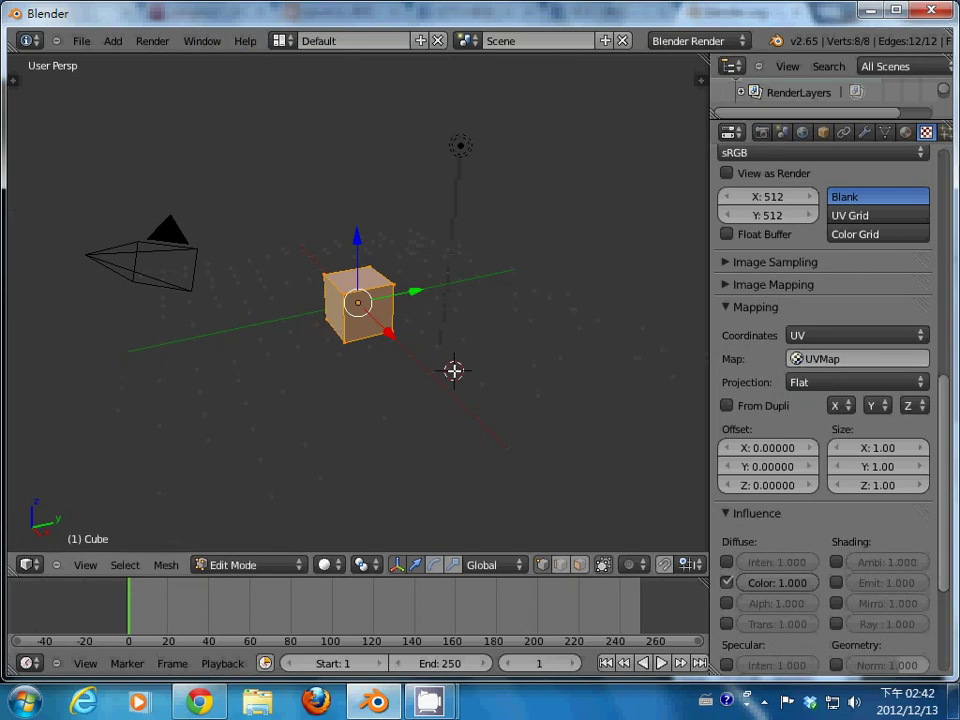
# Test-render, enable World Environment Lighting at energy 0.300, and re-render the brighter cube
pyautogui.press('F12')
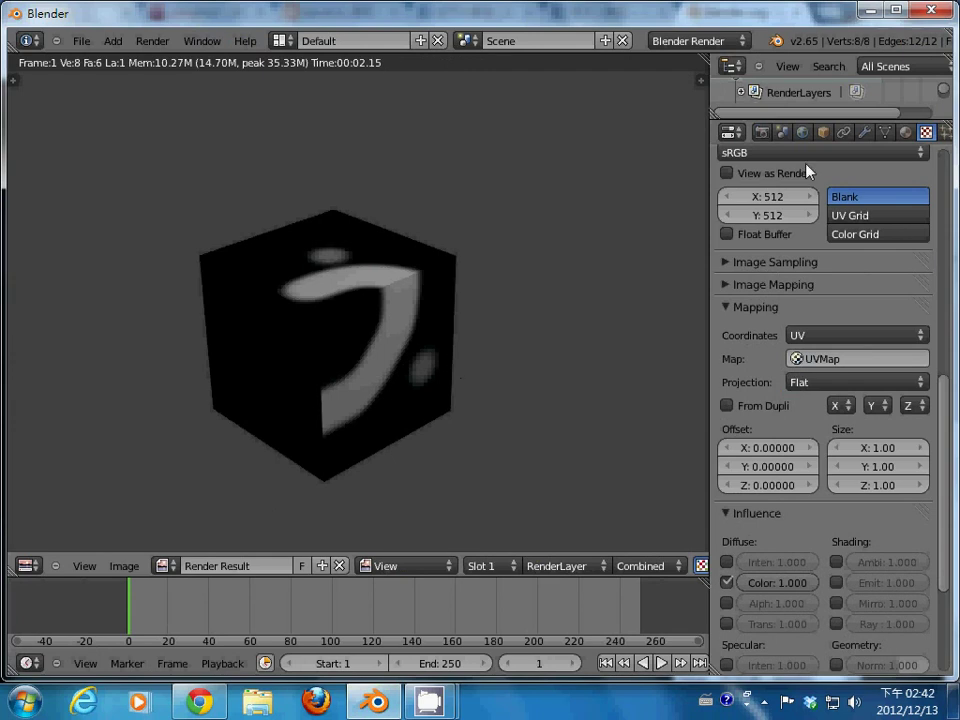
pyautogui.click(800, 132)
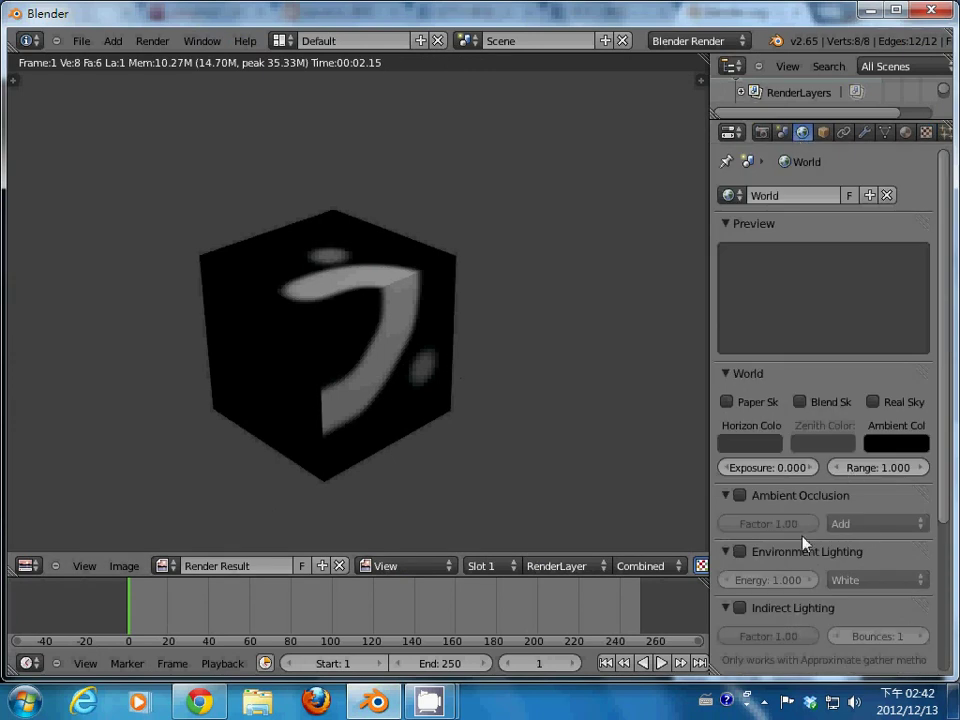
pyautogui.click(740, 552)
pyautogui.click(760, 580)
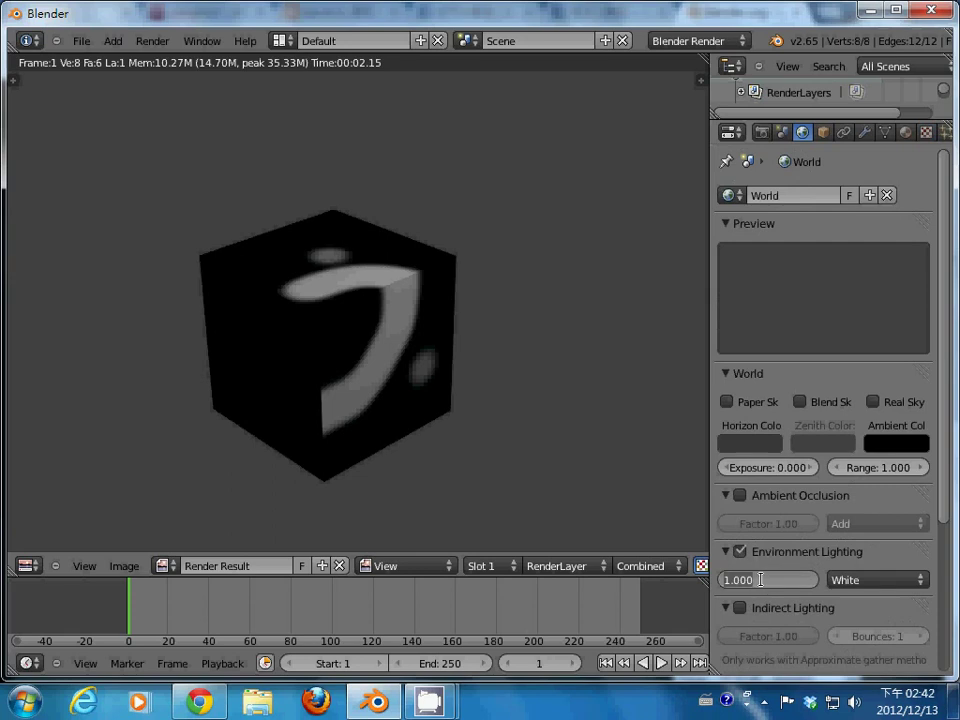
pyautogui.write('0.3')
pyautogui.press('Return')
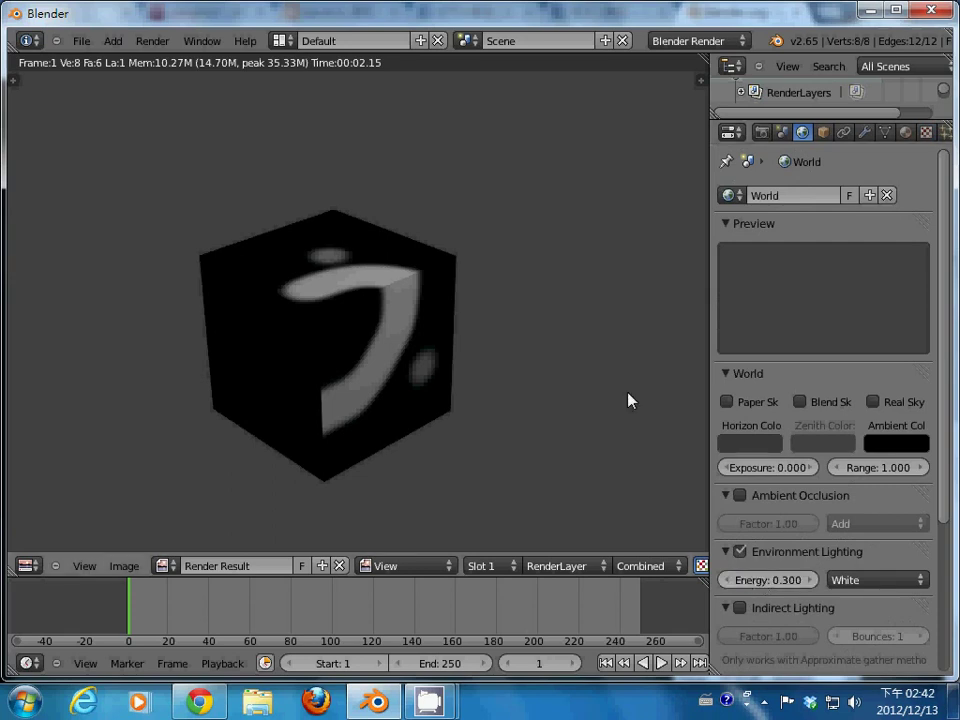
pyautogui.press('F12')
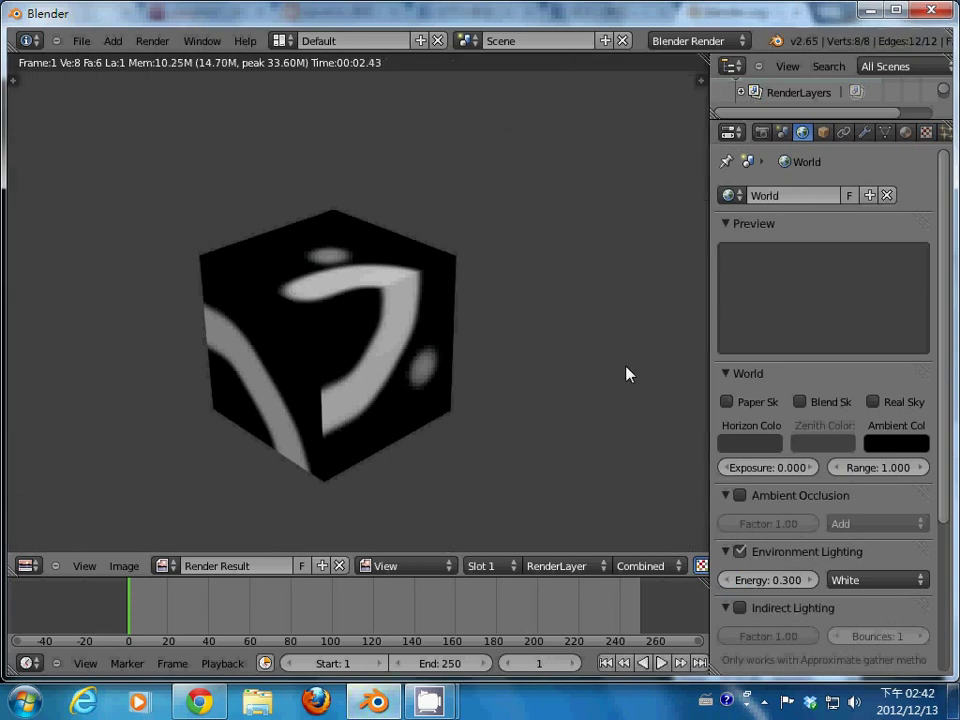
pyautogui.press('Escape')
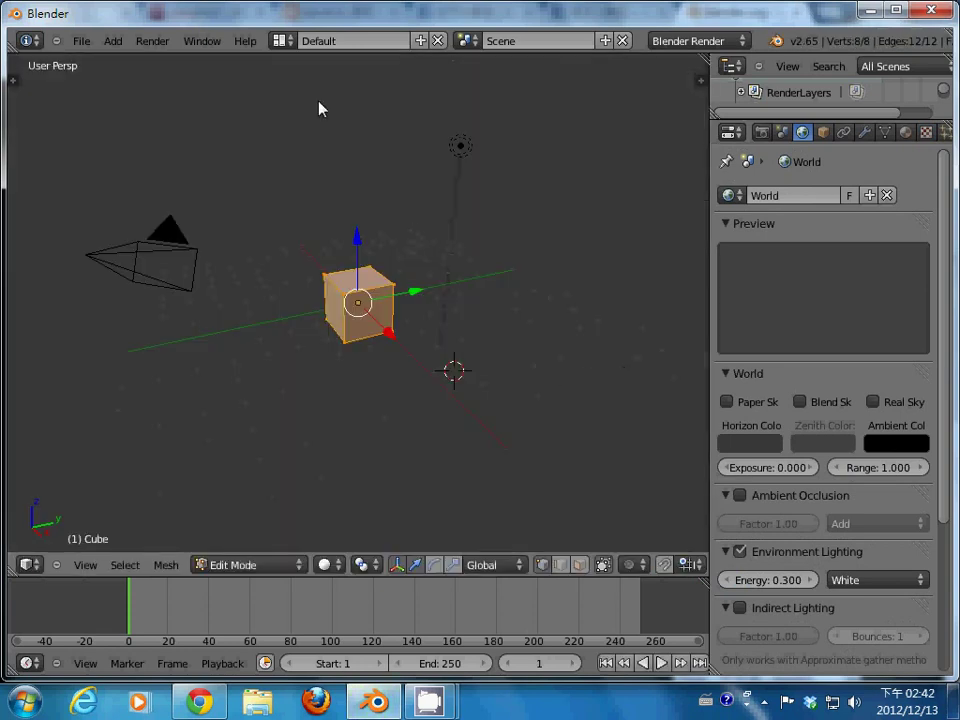
# Back in UV Editing, set the brush radius to 100 and paint a wide white stroke over the image
pyautogui.click(292, 46)
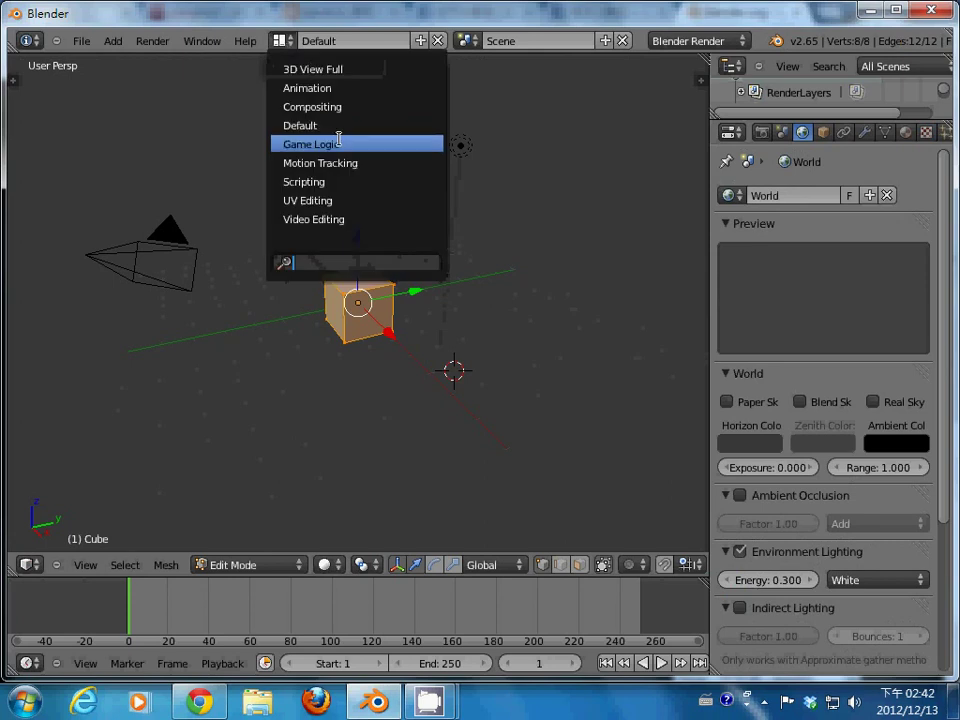
pyautogui.click(345, 200)
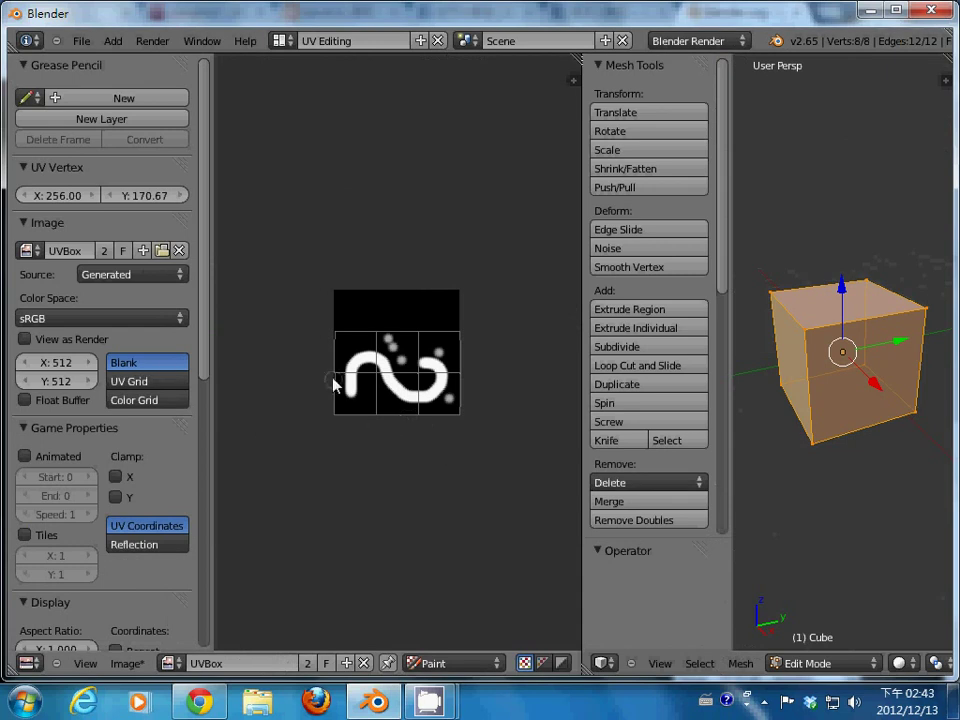
pyautogui.moveTo(206, 358); pyautogui.dragTo(200, 640)
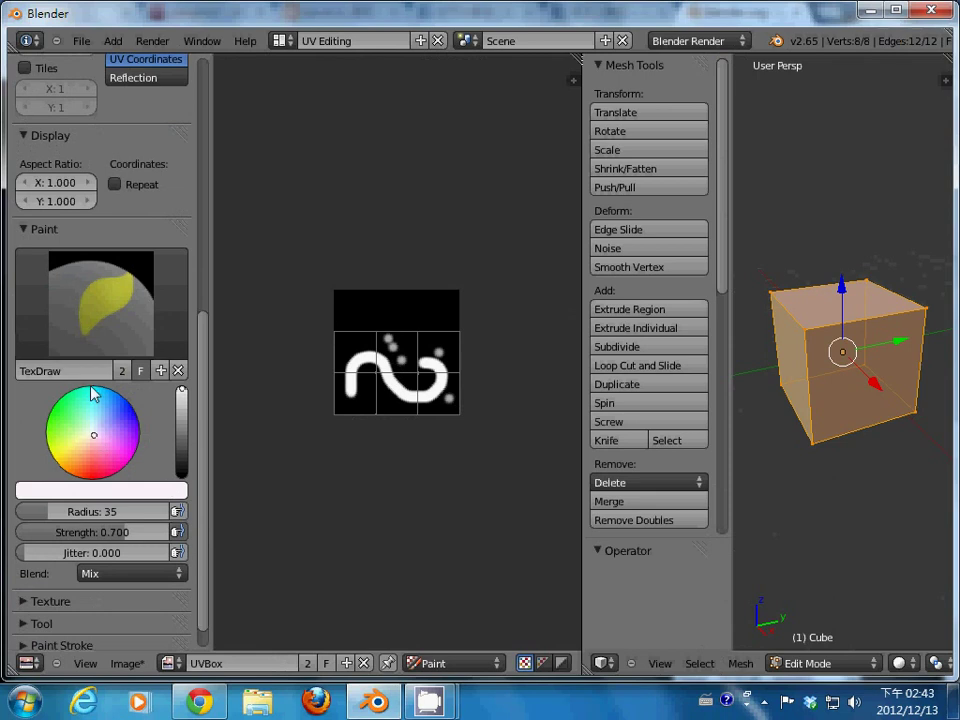
pyautogui.click(117, 511)
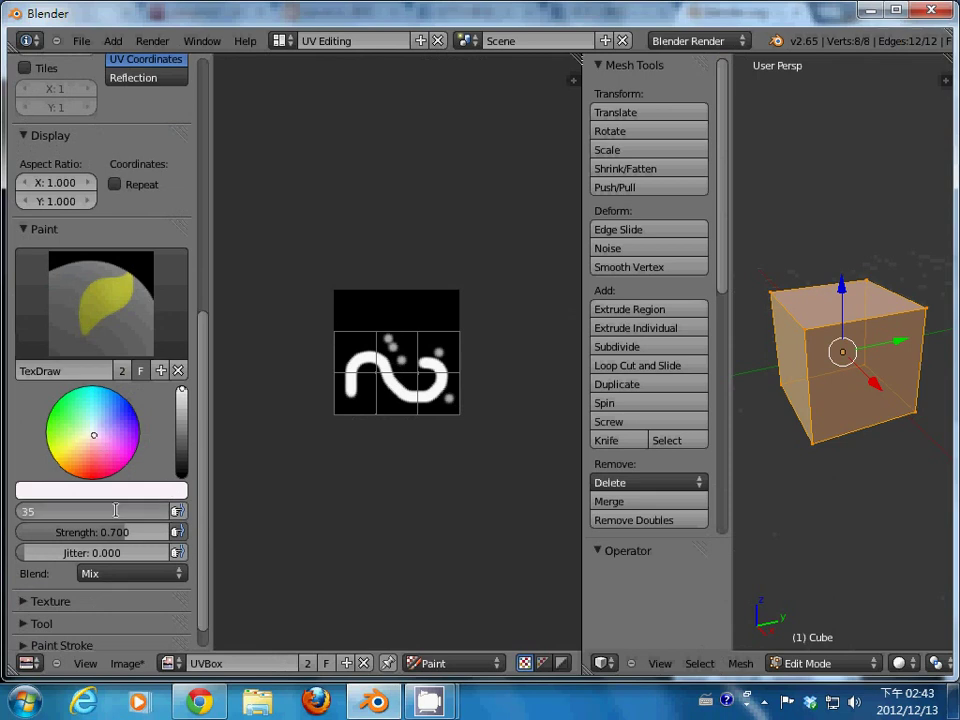
pyautogui.write('100')
pyautogui.press('Return')
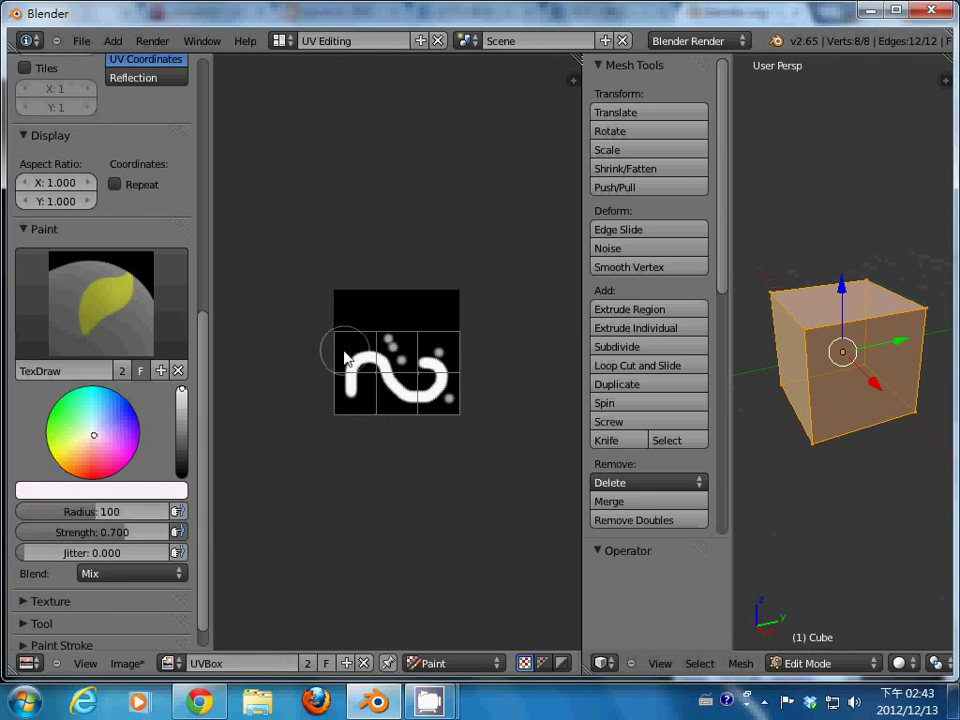
pyautogui.moveTo(335, 345)
pyautogui.mouseDown()
pyautogui.moveTo(475, 347)
pyautogui.moveTo(340, 360)
pyautogui.moveTo(390, 369)
pyautogui.moveTo(321, 371)
pyautogui.moveTo(471, 371)
pyautogui.moveTo(321, 372)
pyautogui.moveTo(338, 386)
pyautogui.moveTo(474, 388)
pyautogui.moveTo(351, 392)
pyautogui.moveTo(491, 403)
pyautogui.moveTo(303, 408)
pyautogui.mouseUp()
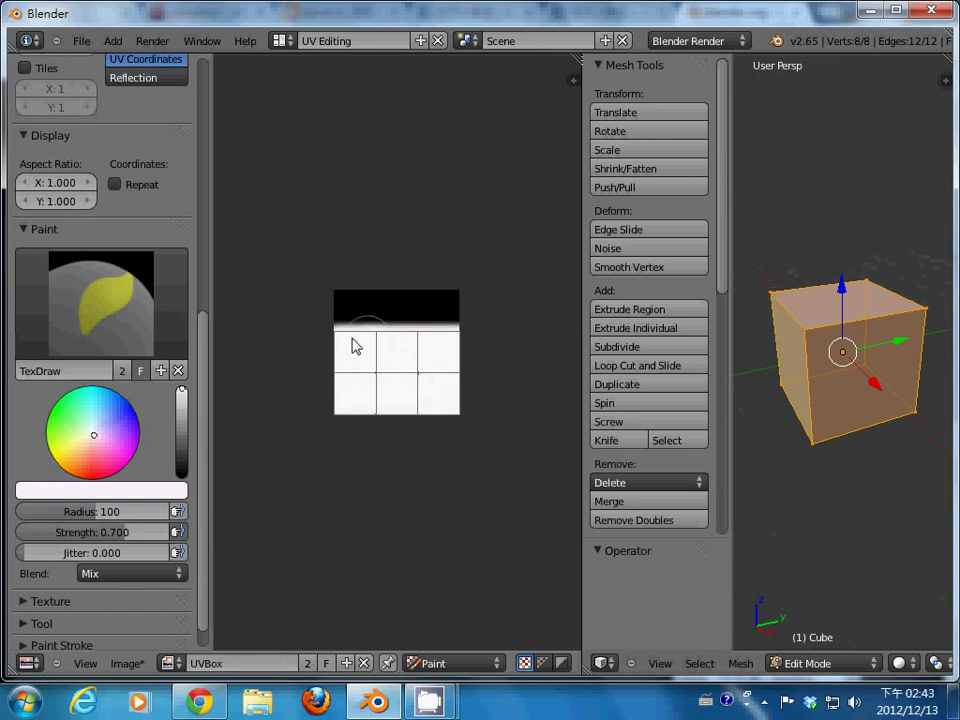
# Finish painting the image white, then set the brush to pink, radius 20, strength 1.000
pyautogui.moveTo(356, 343)
pyautogui.mouseDown()
pyautogui.moveTo(462, 345)
pyautogui.moveTo(332, 343)
pyautogui.moveTo(435, 345)
pyautogui.mouseUp()
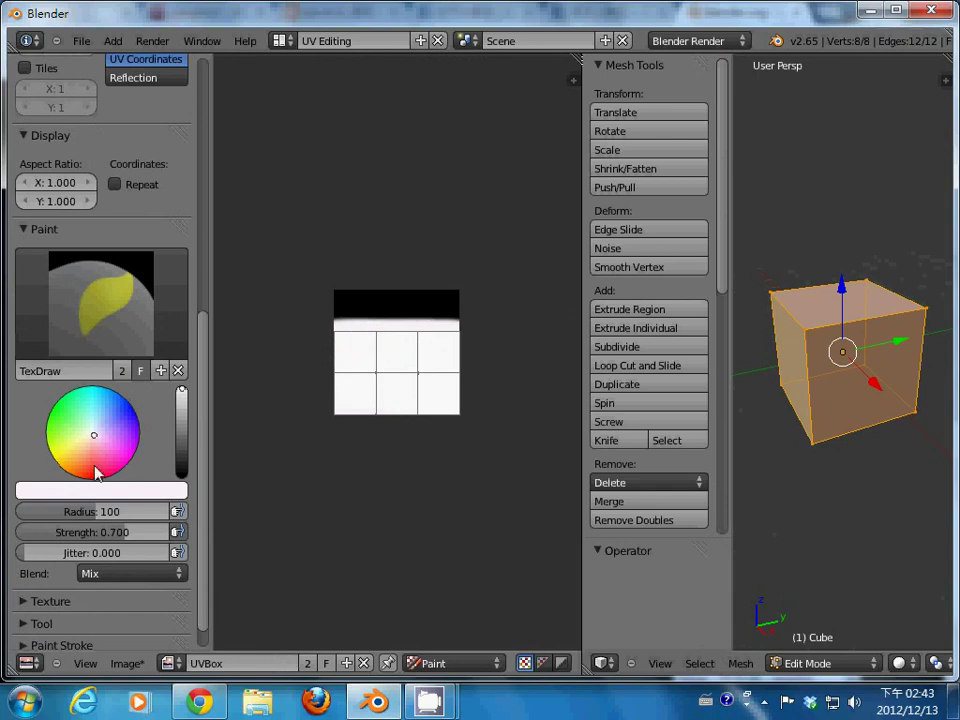
pyautogui.moveTo(94, 435); pyautogui.dragTo(101, 476)
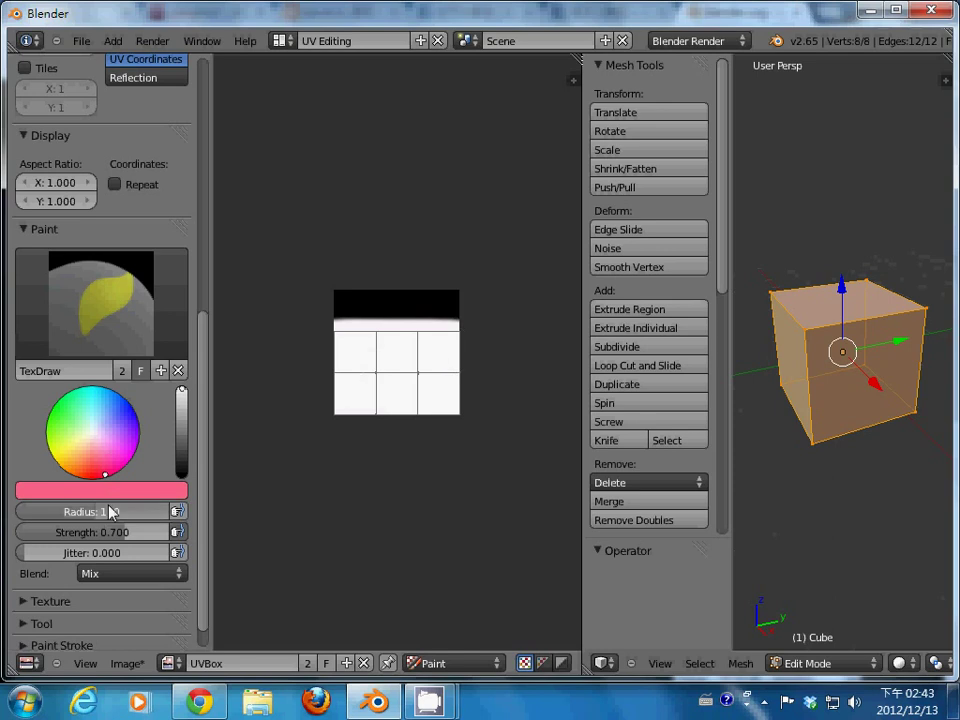
pyautogui.click(109, 511)
pyautogui.write('30')
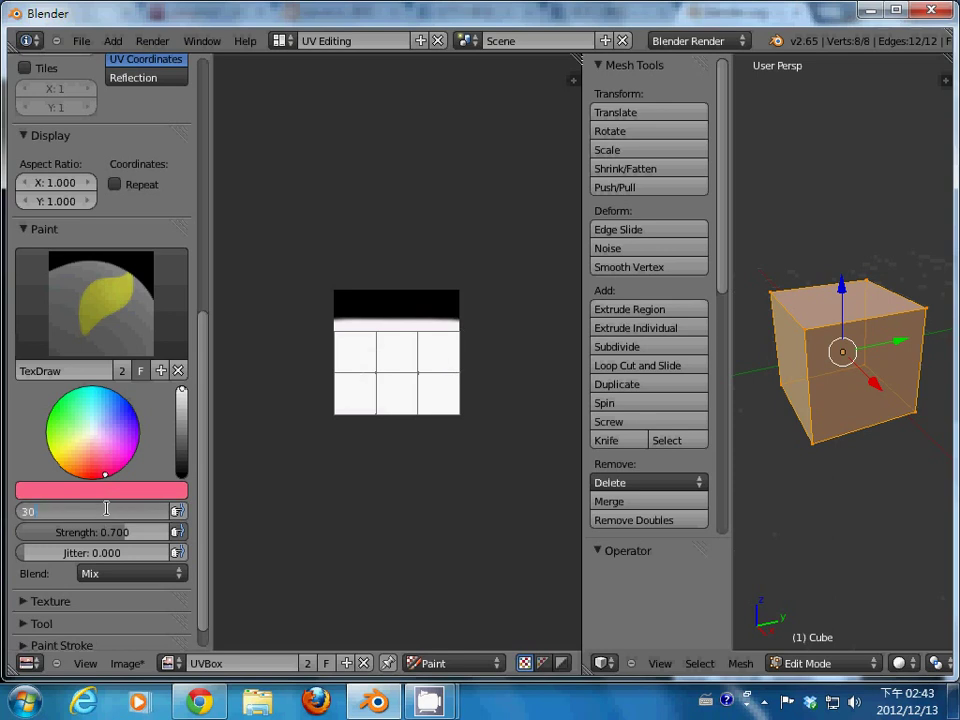
pyautogui.press('BackSpace')
pyautogui.press('BackSpace')
pyautogui.write('20')
pyautogui.press('Return')
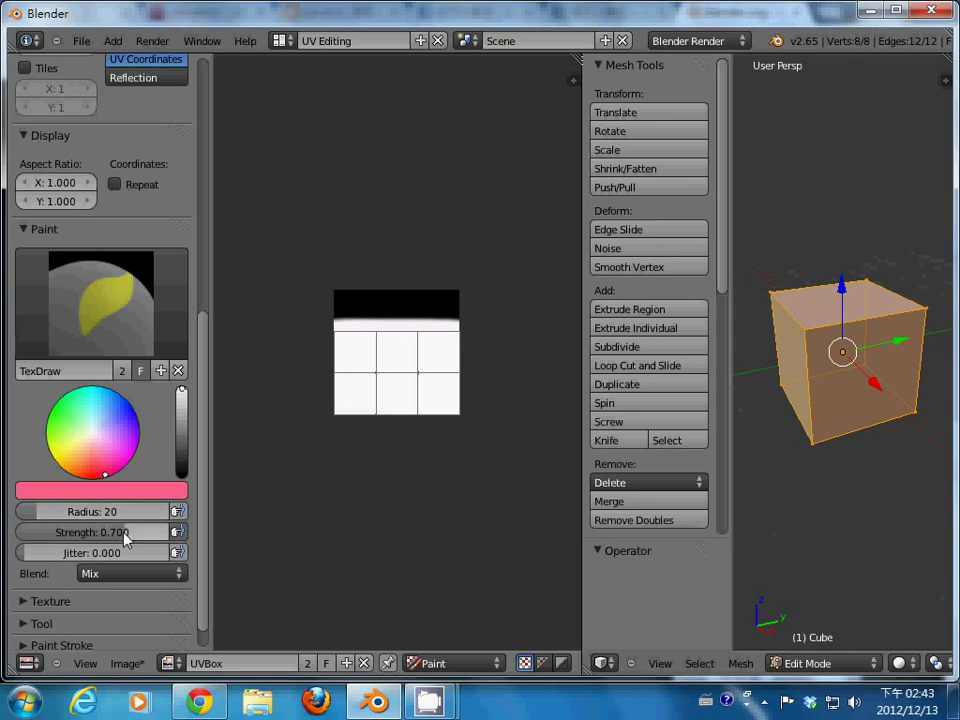
pyautogui.moveTo(127, 540); pyautogui.dragTo(225, 540)
# Dab pink pips on the lower-right, upper-middle (three), and lower-middle squares
pyautogui.click(426, 396)
pyautogui.click(444, 396)
pyautogui.click(386, 342)
pyautogui.click(396, 352)
pyautogui.click(406, 365)
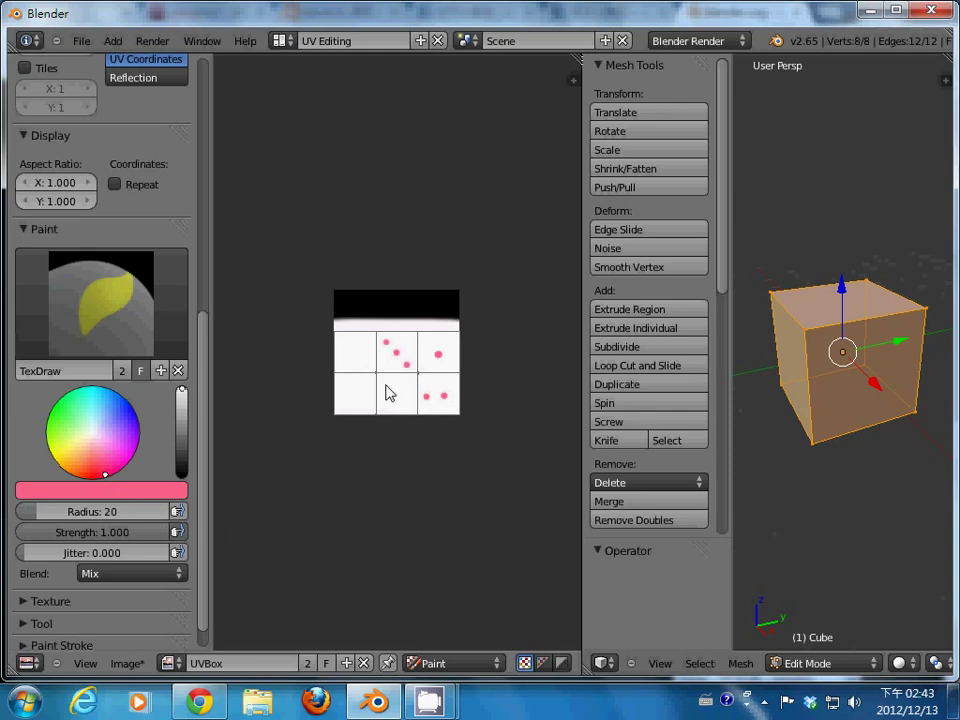
pyautogui.click(408, 387)
# Paint five pips on the upper-left square and six on the lower-left, then render the die
pyautogui.click(346, 342)
pyautogui.click(363, 341)
pyautogui.click(345, 359)
pyautogui.click(365, 361)
pyautogui.click(355, 352)
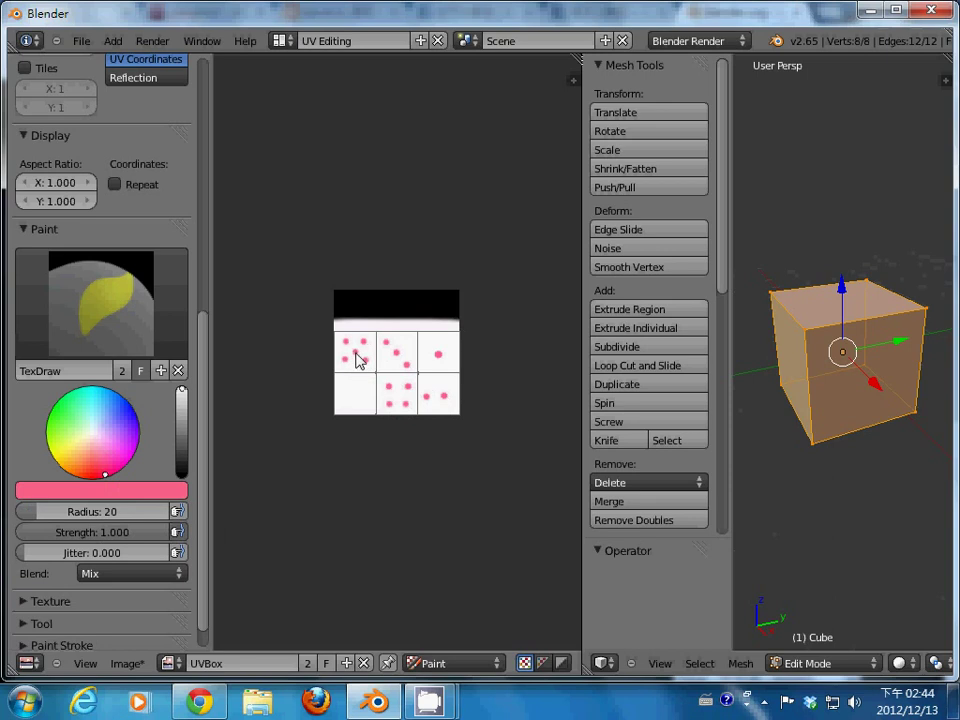
pyautogui.click(347, 389)
pyautogui.click(354, 389)
pyautogui.click(366, 389)
pyautogui.click(346, 398)
pyautogui.click(355, 398)
pyautogui.click(366, 398)
pyautogui.press('F12')
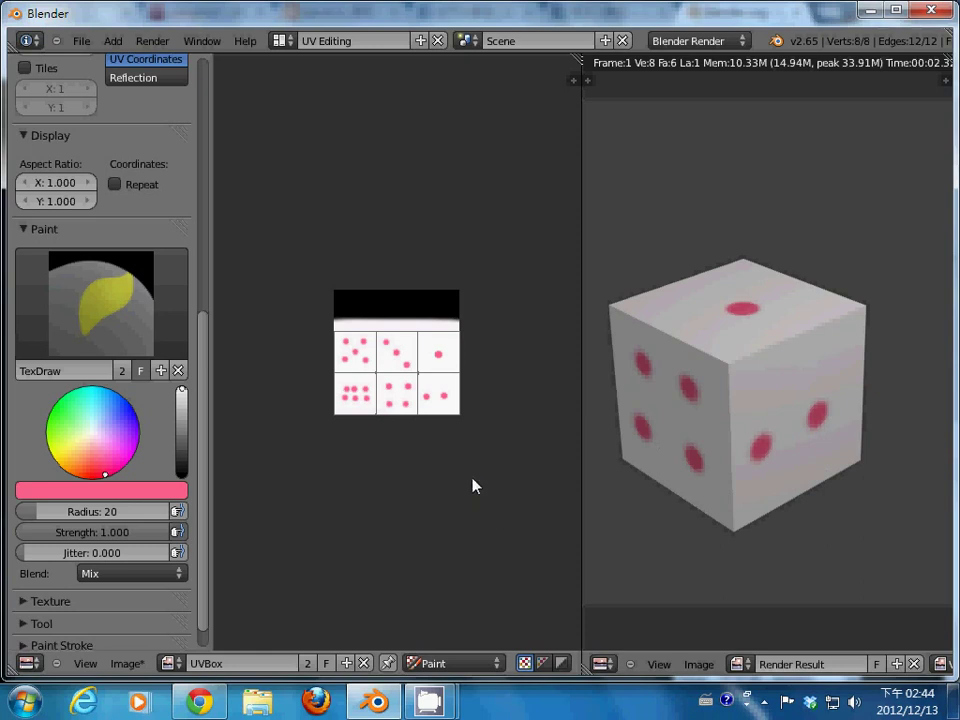
# Open the File menu after rendering the white die with pink pips
pyautogui.click(79, 41)
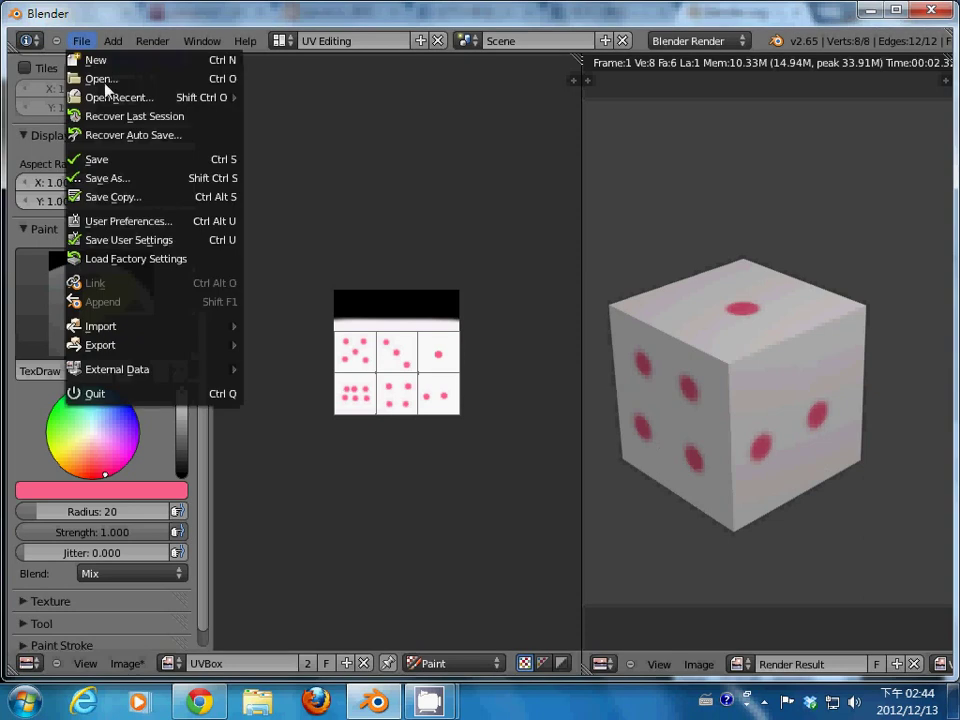
# From the Save dialog, create a new folder named 'Blender' on the G: drive
pyautogui.click(158, 160)
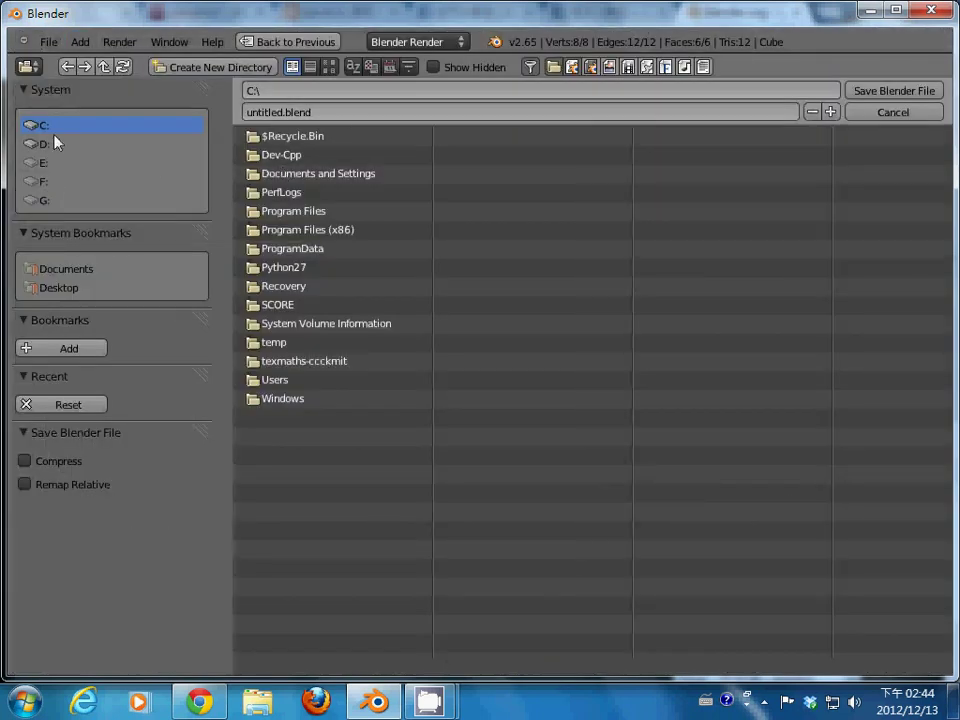
pyautogui.click(60, 201)
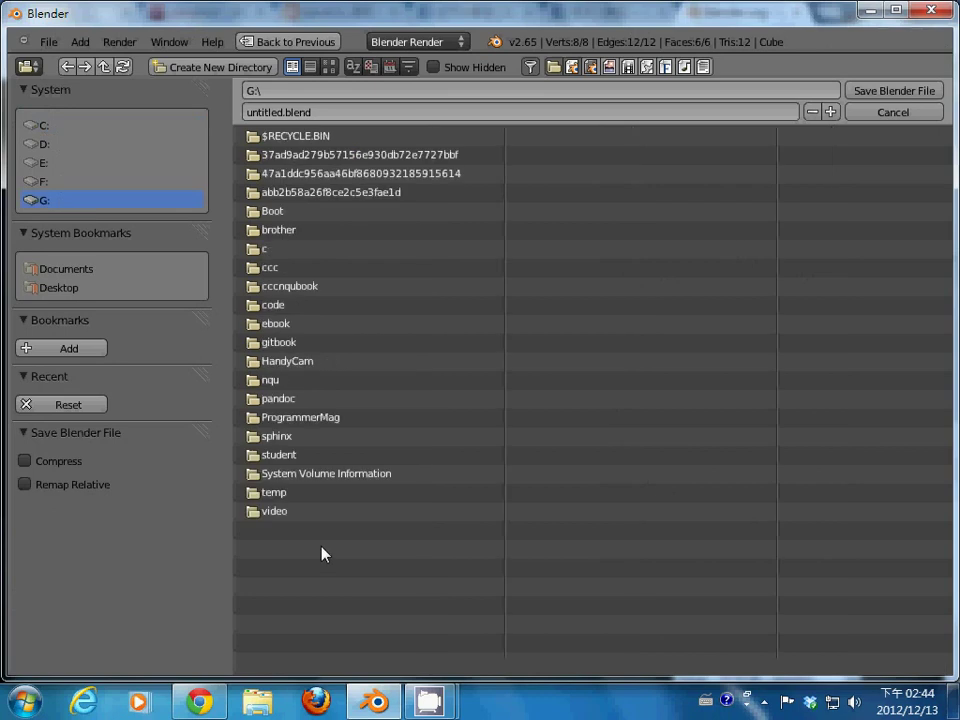
pyautogui.click(234, 68)
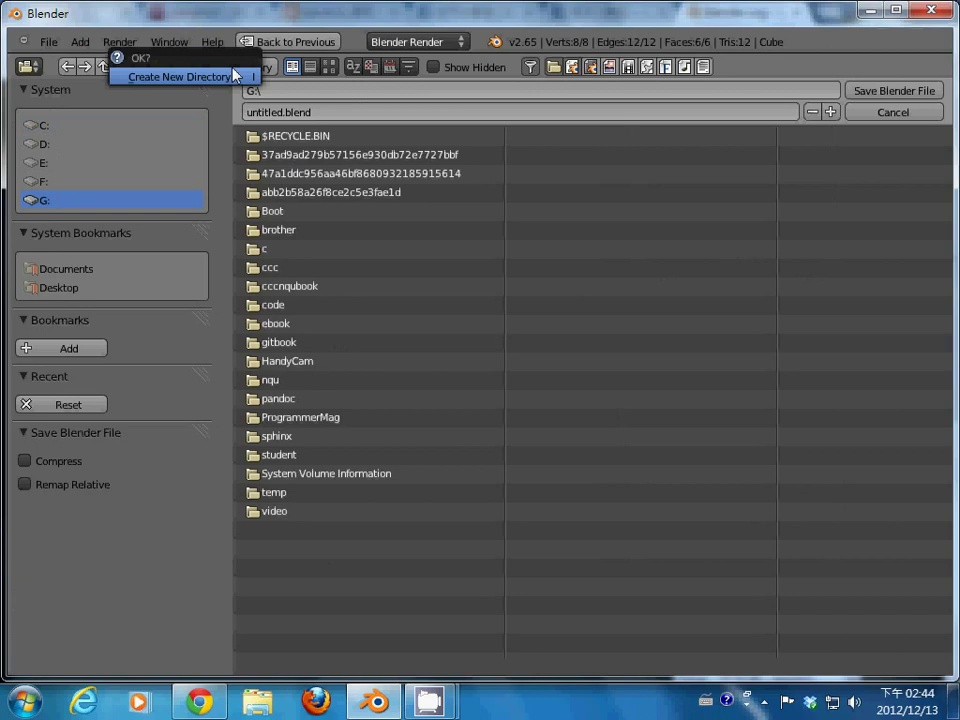
pyautogui.click(234, 75)
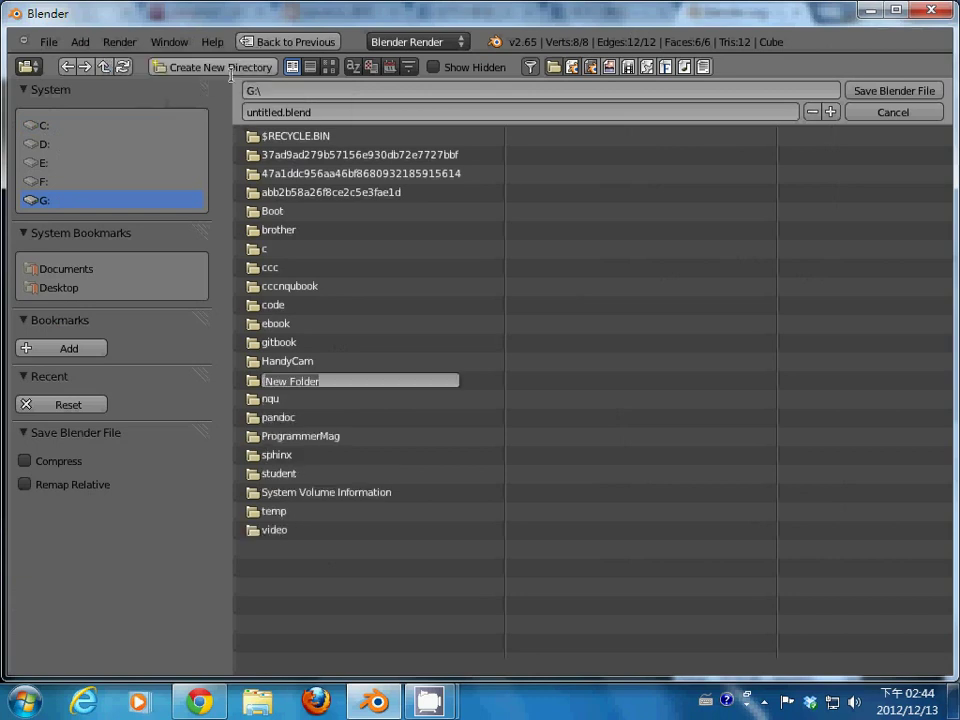
pyautogui.press('BackSpace')
pyautogui.write('Ble')
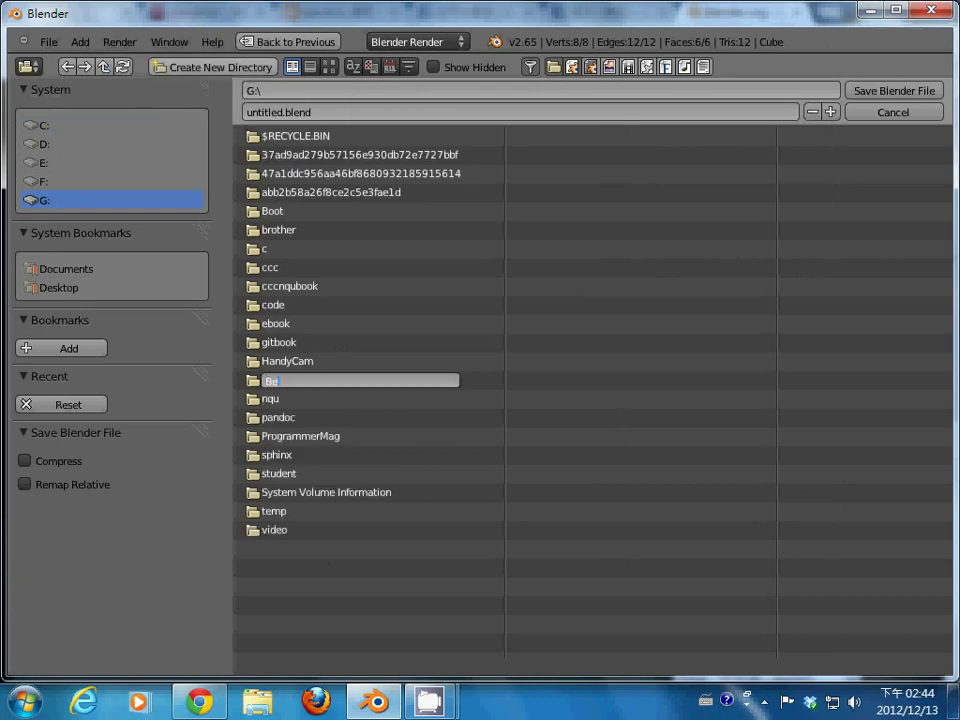
pyautogui.write('nder')
pyautogui.press('Return')
# Inside G:\Blender, rename untitled.blend to 'UVDice.blend' and save it
pyautogui.click(276, 214)
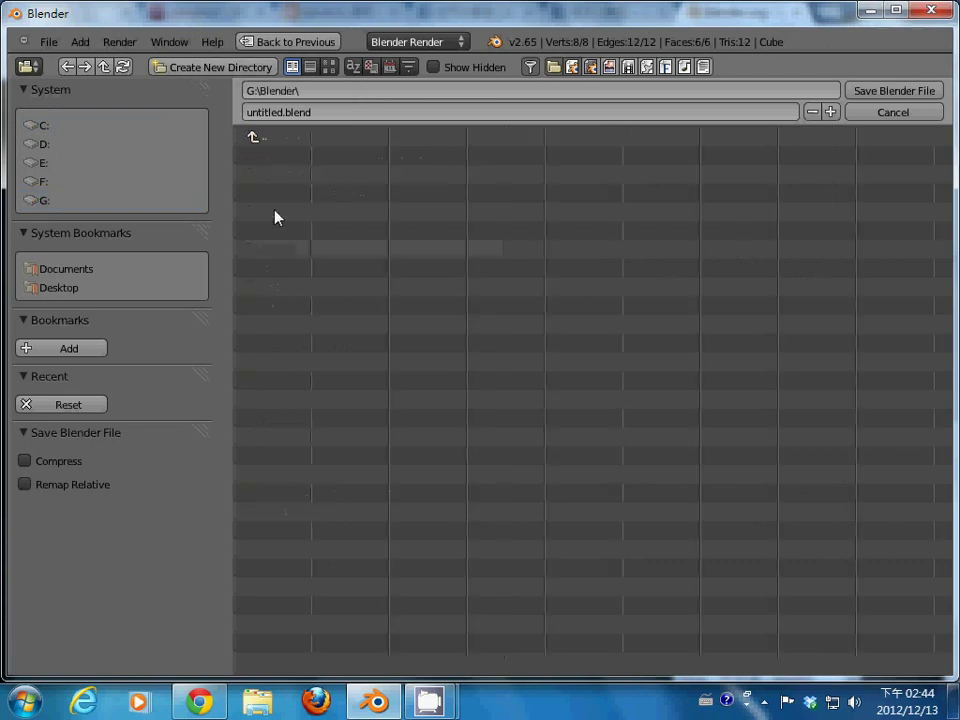
pyautogui.click(369, 113)
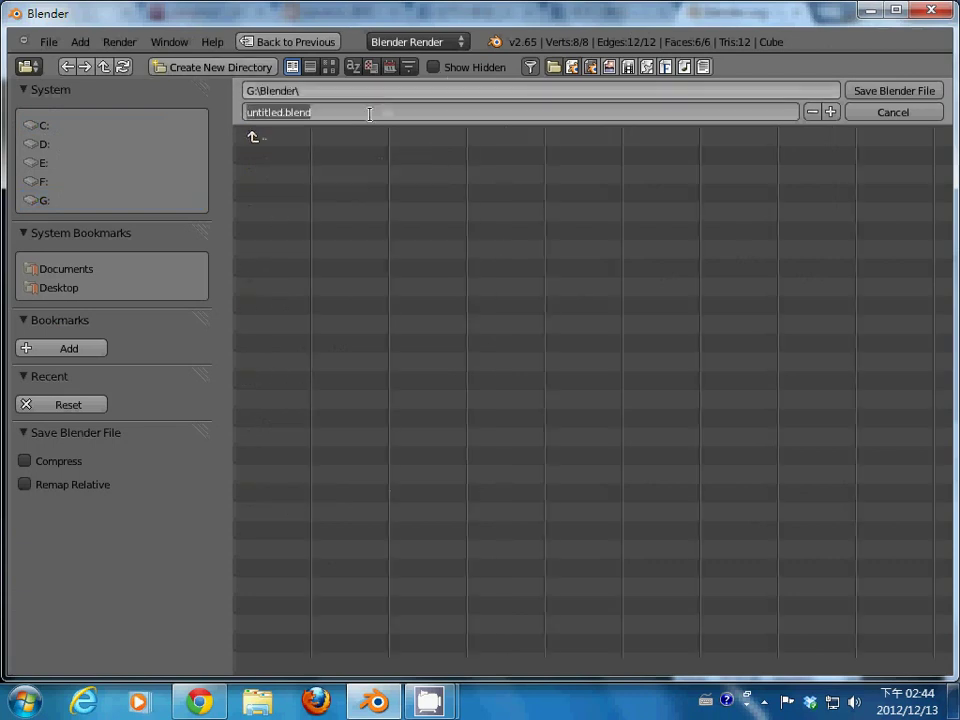
pyautogui.press('Delete')
pyautogui.press('Delete')
pyautogui.press('Delete')
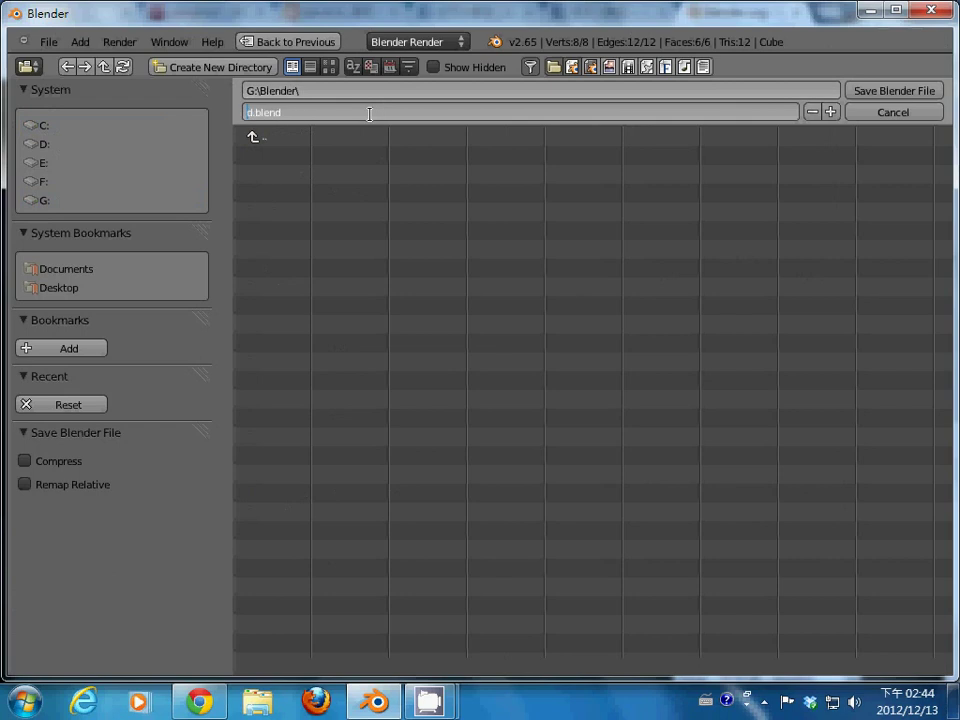
pyautogui.press('Delete')
pyautogui.write('UV')
pyautogui.write('Dice')
pyautogui.click(920, 92)
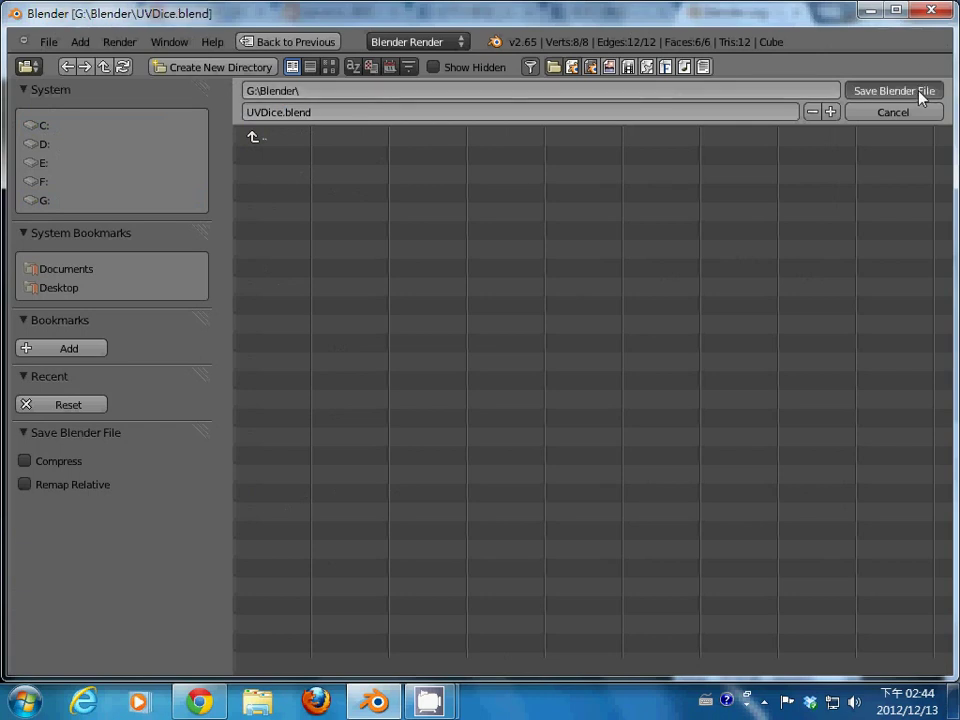